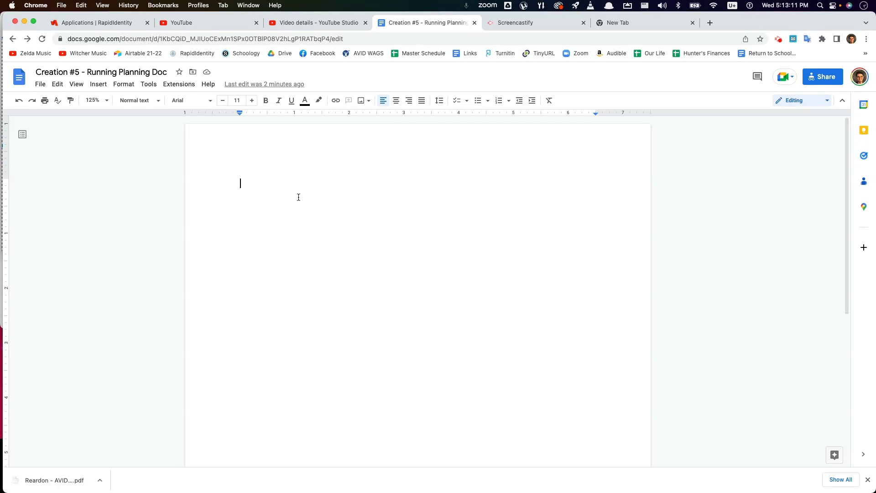
- In Page setup, switch to landscape and set top, bottom, left and right margins to 0.5 inch
scroll(269, 173, "down", 1)
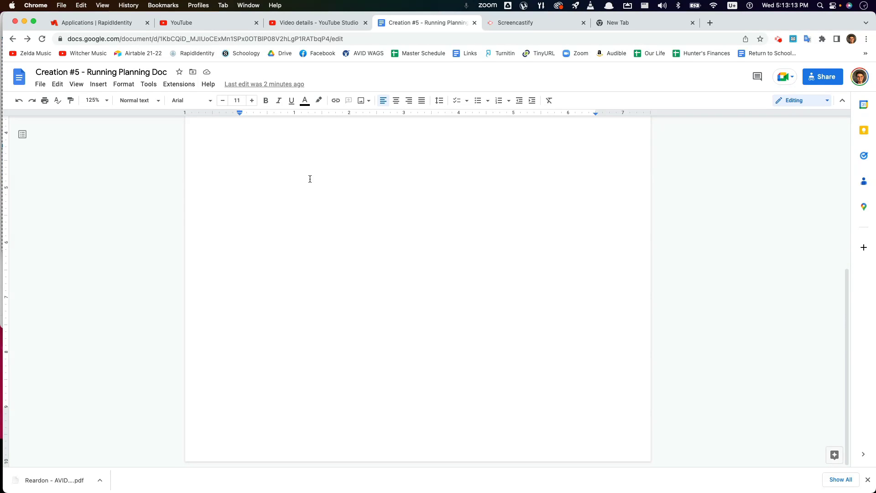
scroll(314, 184, "up", 1)
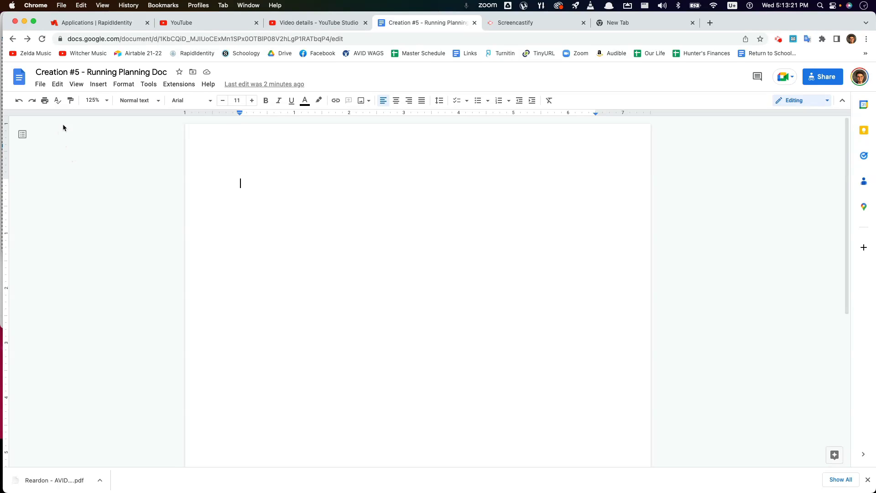
left_click(43, 90)
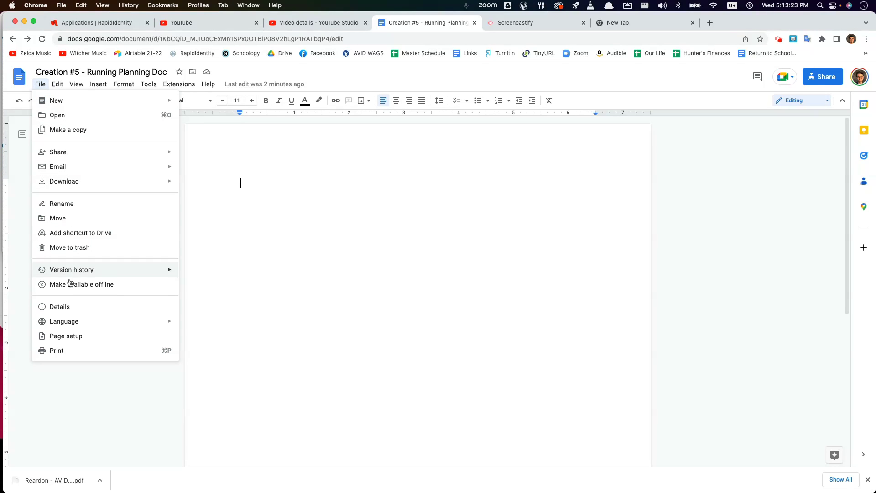
left_click(77, 337)
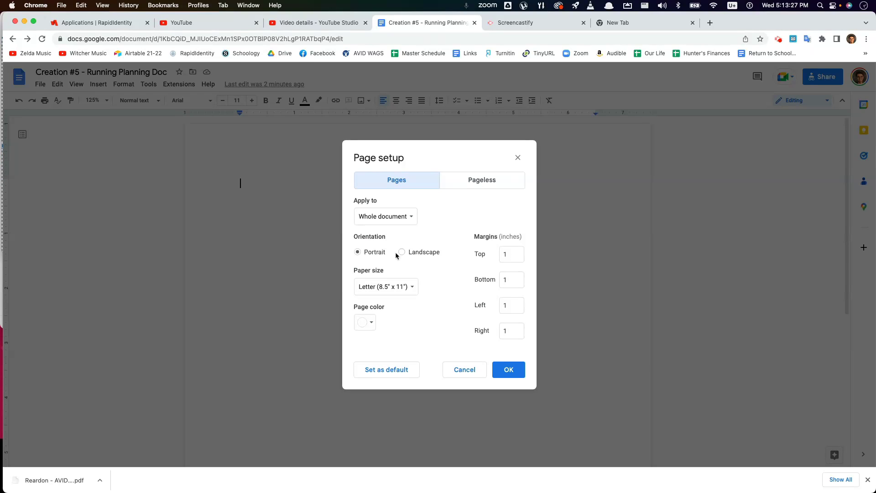
left_click(502, 261)
type("0.5")
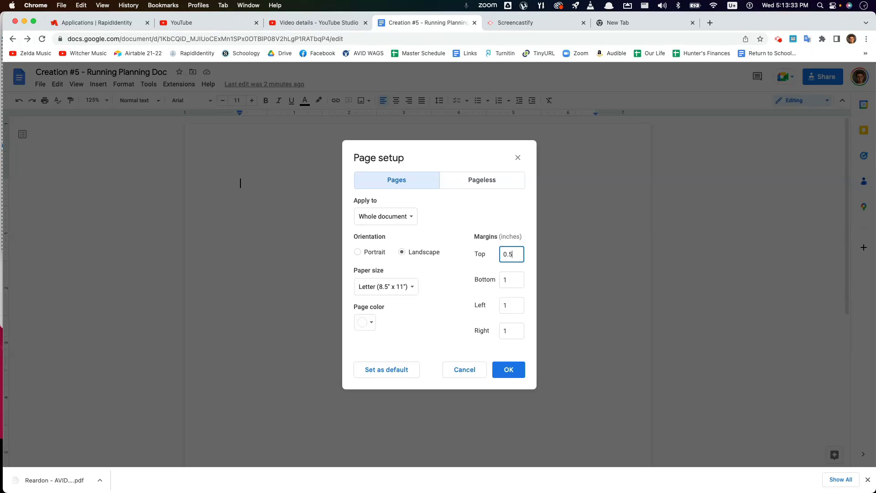
left_click(511, 279)
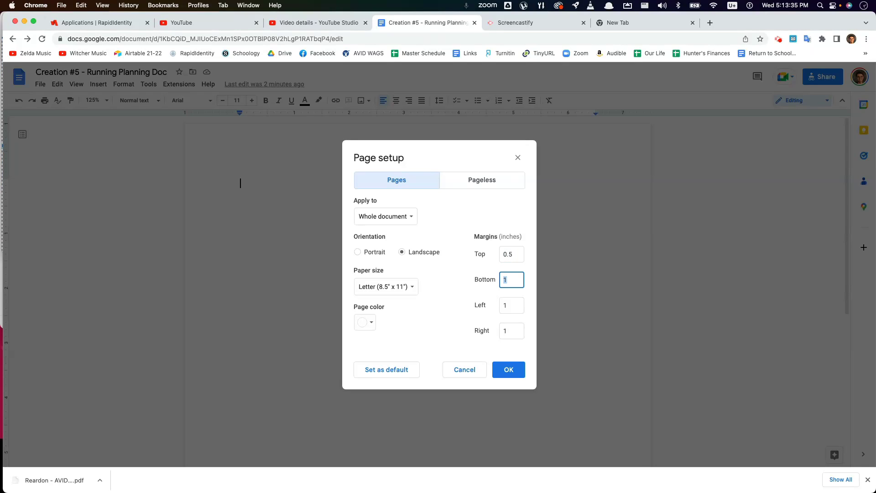
type("0.5")
key("Tab")
type("0.5")
key("Tab")
type("0.5")
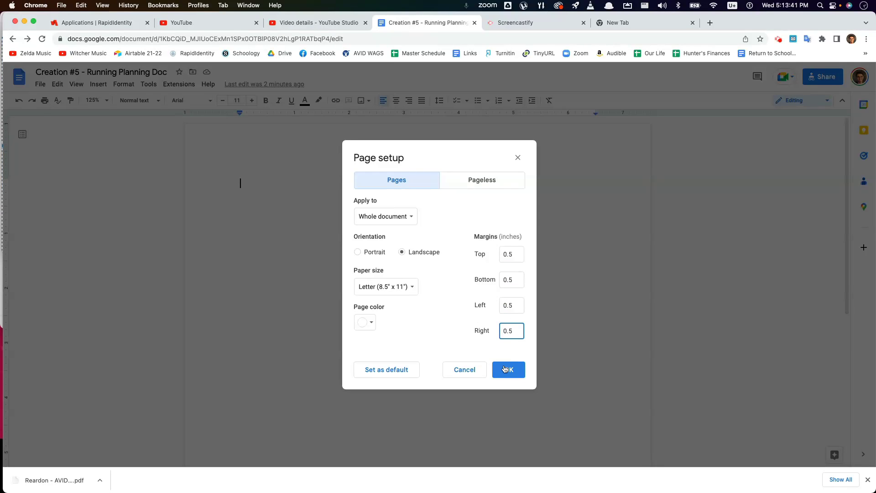
left_click(506, 369)
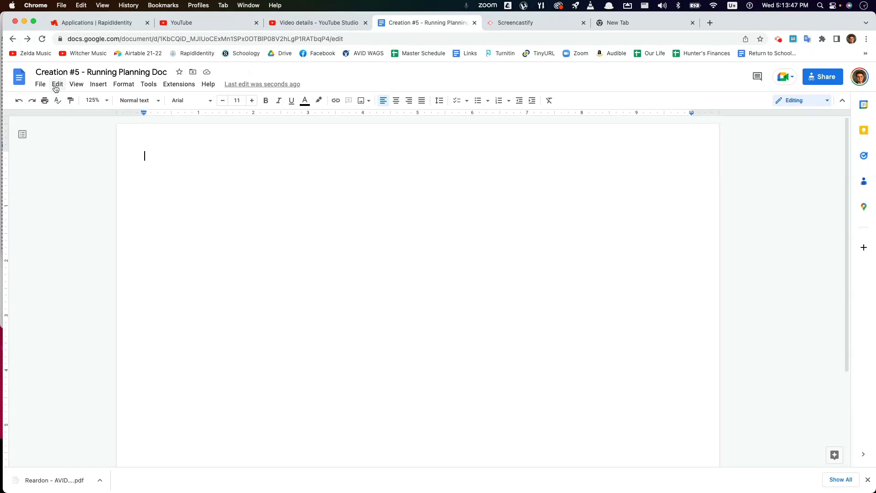
- Insert a 1x1 table and type 'Weekly Planning Doc - Spring 2023' into its cell
left_click(95, 87)
mouse_move(117, 119)
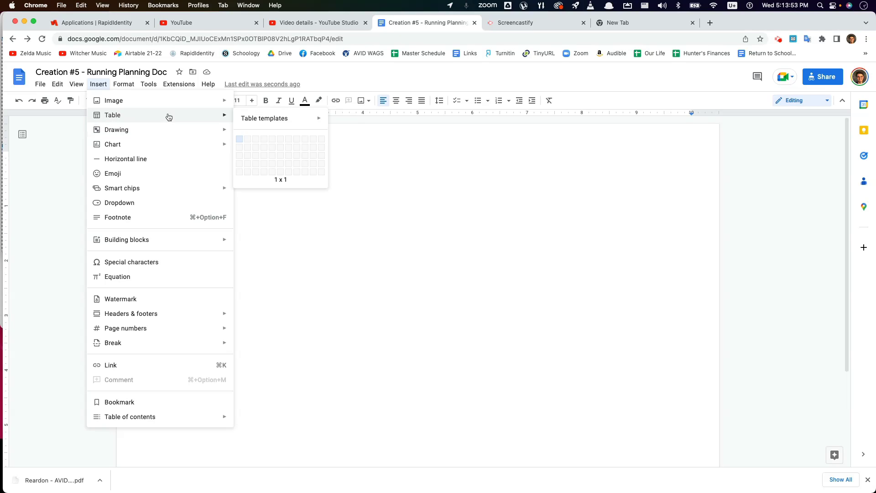
mouse_move(224, 136)
mouse_move(221, 121)
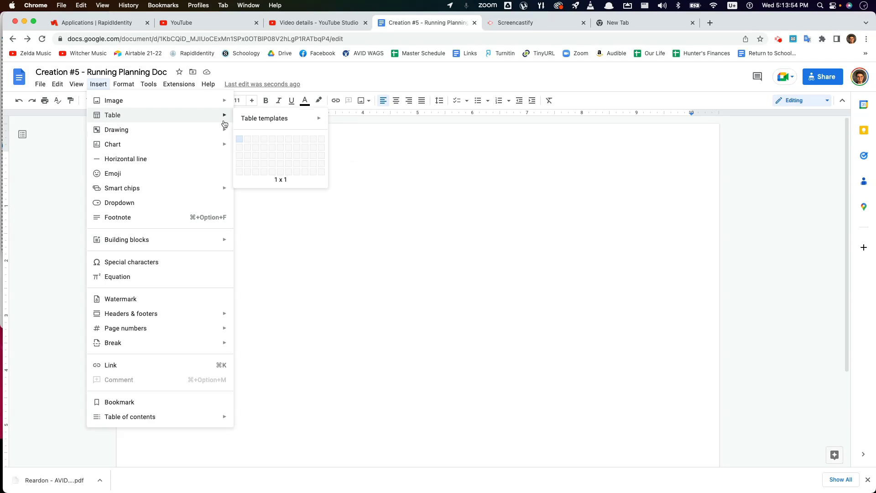
left_click(238, 141)
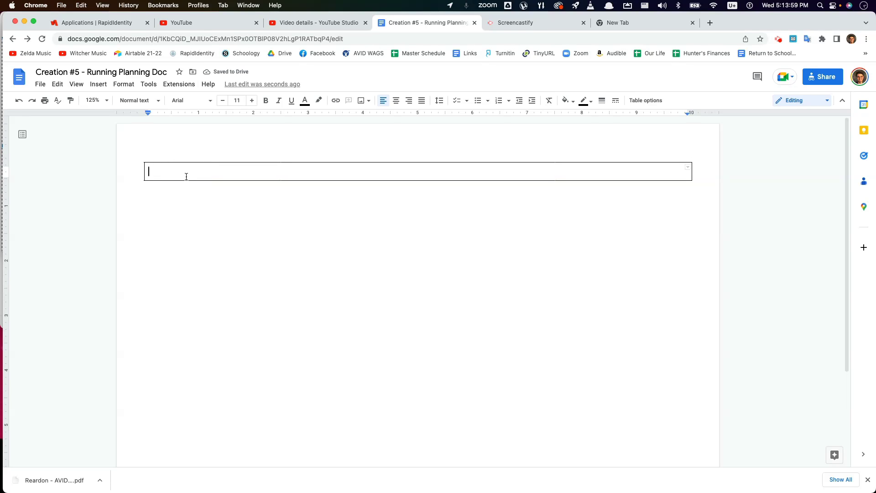
type("Weekly Plan")
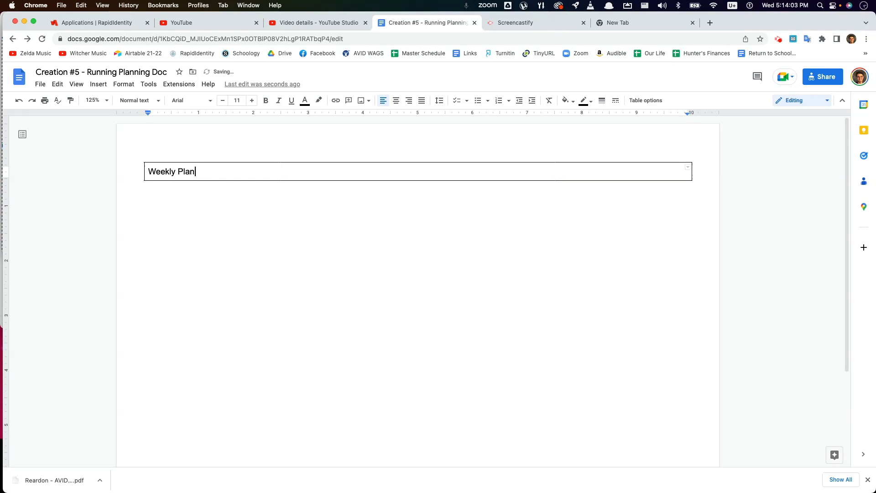
type("ning Doc - Spring 2023")
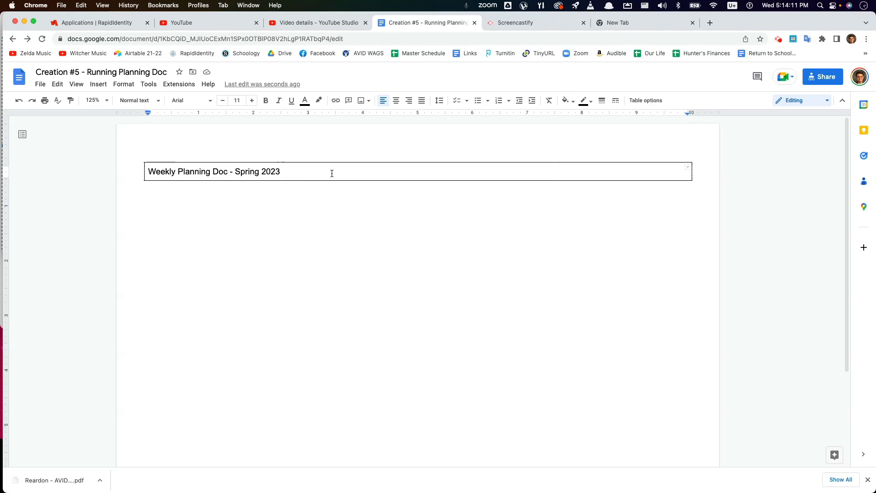
left_click_drag(331, 172, 133, 172)
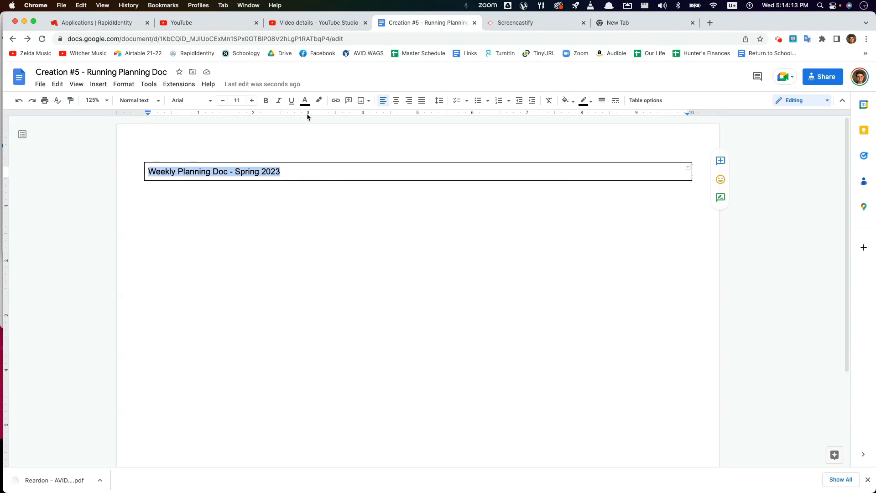
- Set the title font to Garamond at size 12
left_click(197, 101)
left_click(197, 154)
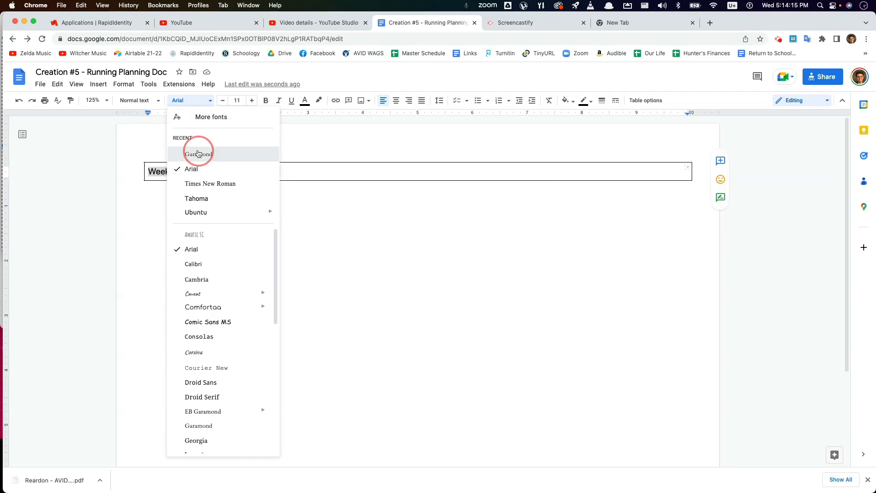
left_click(252, 101)
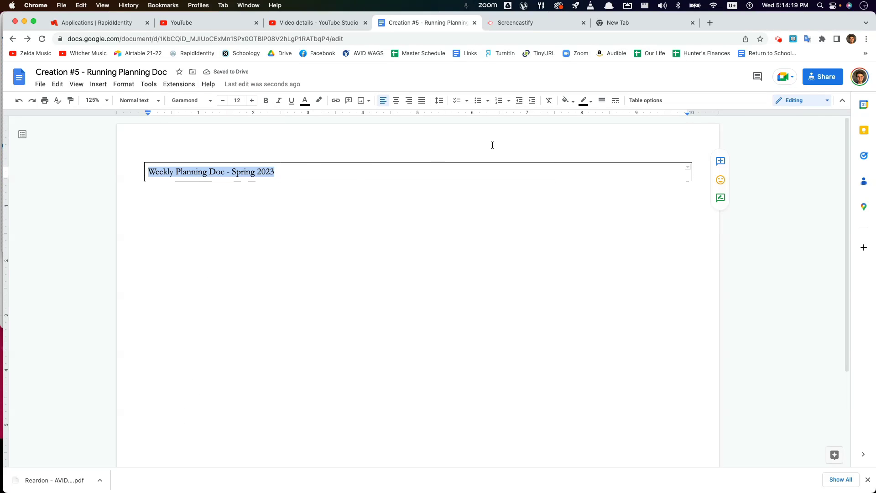
- Give the title table a grey border and make the title bold
left_click(584, 102)
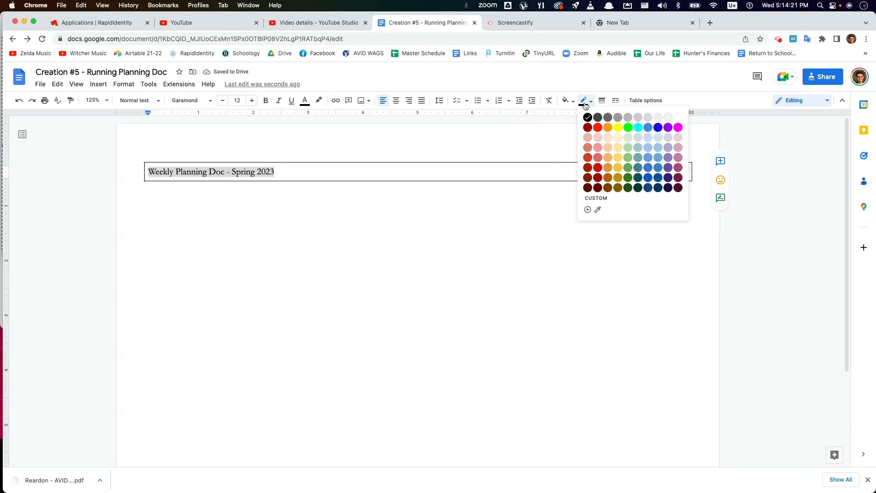
left_click(581, 75)
left_click(586, 102)
left_click(619, 118)
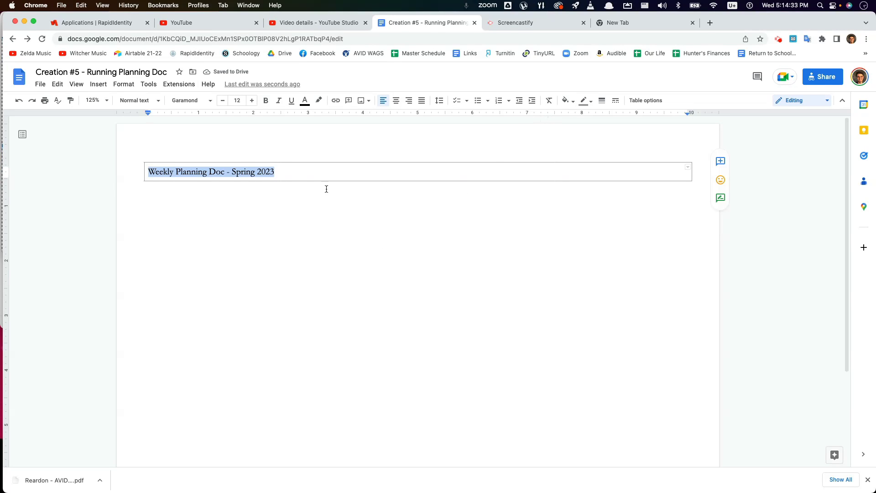
key("super+b")
left_click(303, 173)
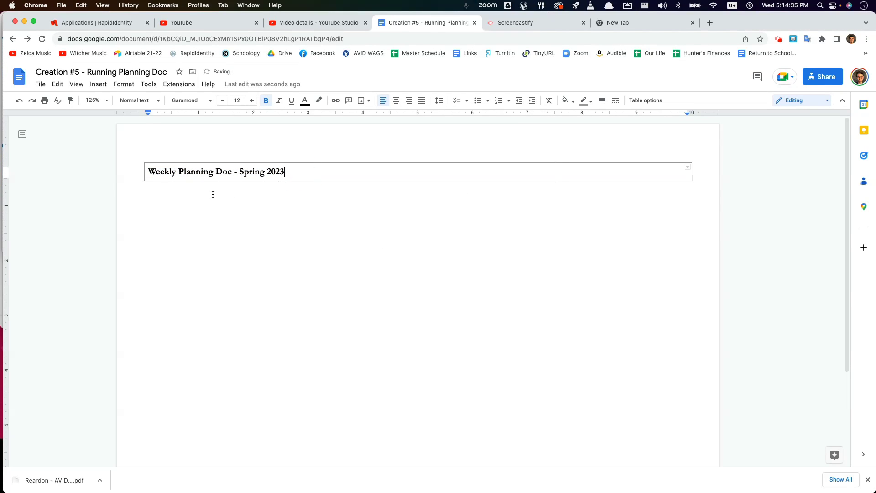
left_click(187, 191)
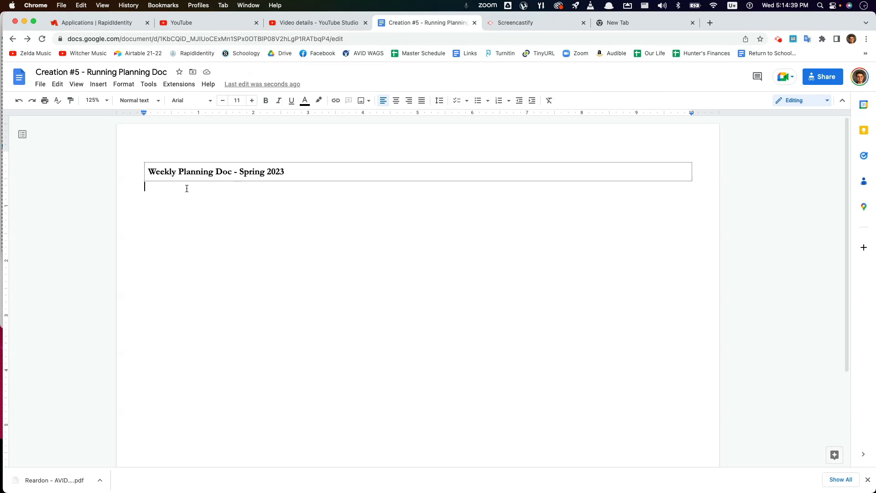
- Select and copy the title table with its surrounding lines
scroll(162, 192, "down", 1)
left_click_drag(147, 182, 192, 171)
left_click(215, 186)
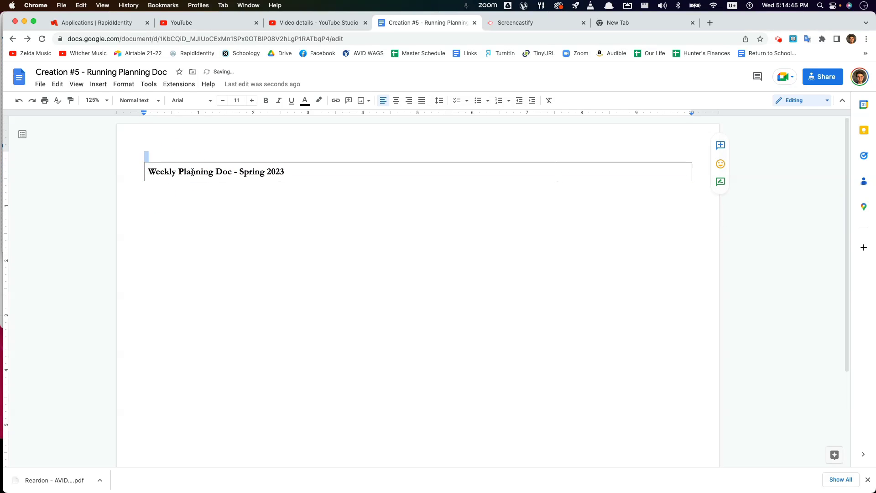
left_click(188, 164)
left_click(184, 159)
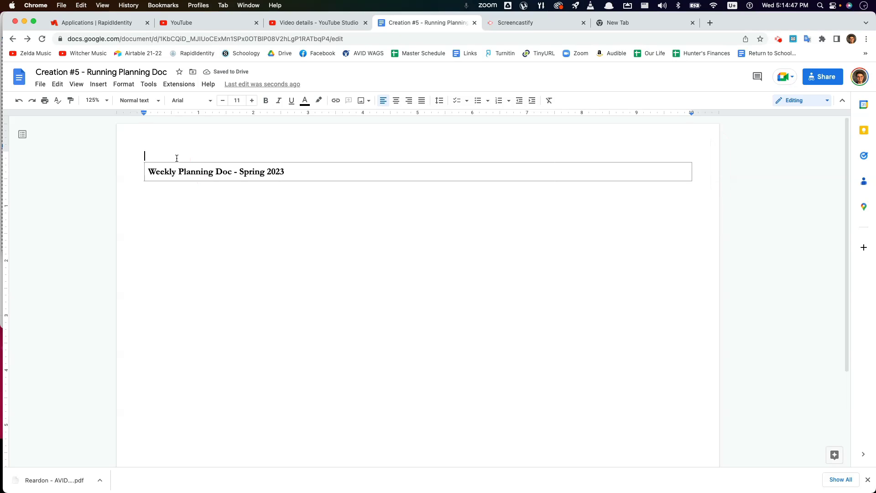
left_click_drag(177, 157, 182, 182)
key("cmd+c")
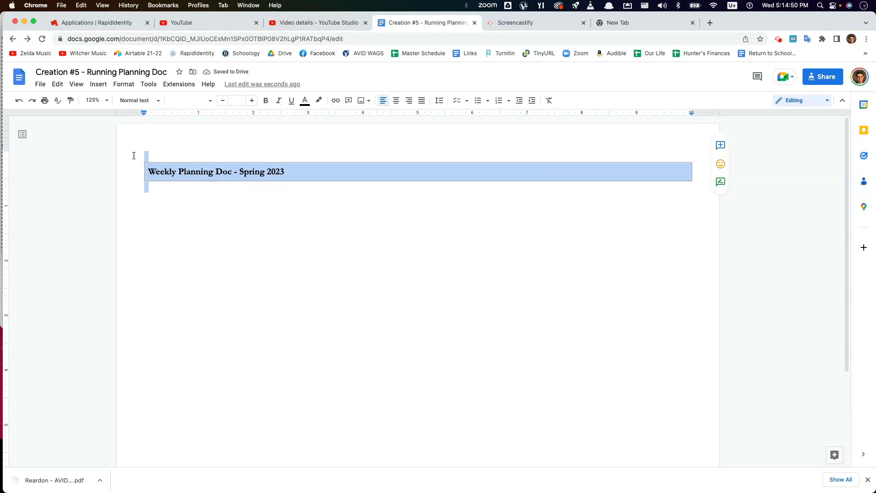
- Paste the table copy below the title table, remove the extra line, and clear its text
left_click(151, 191)
key("Return")
key("cmd+v")
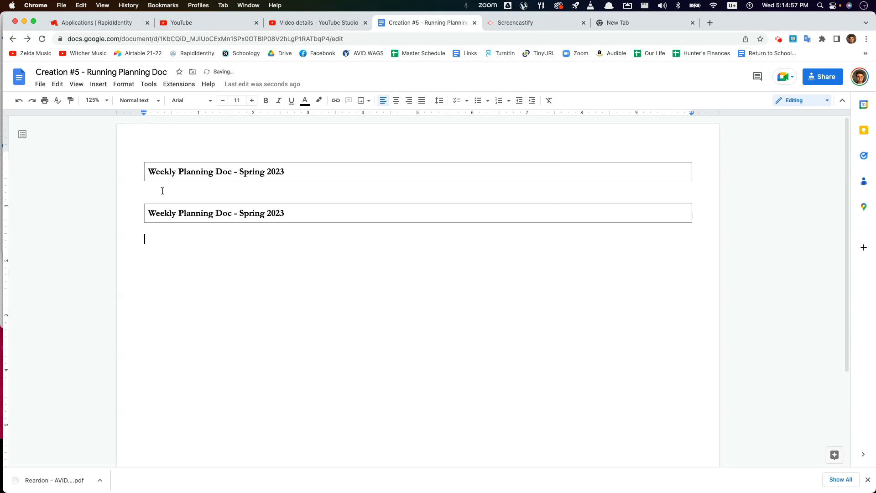
left_click(168, 198)
key("BackSpace")
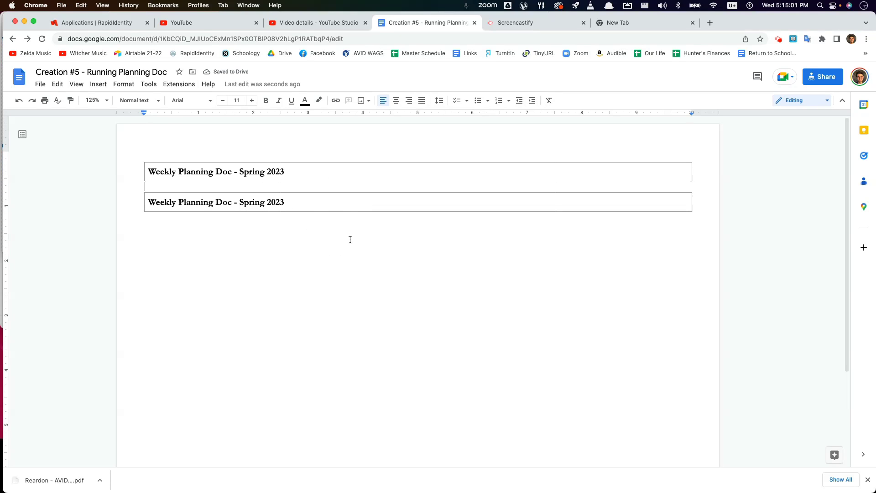
left_click_drag(312, 207, 157, 205)
key("BackSpace")
key("BackSpace")
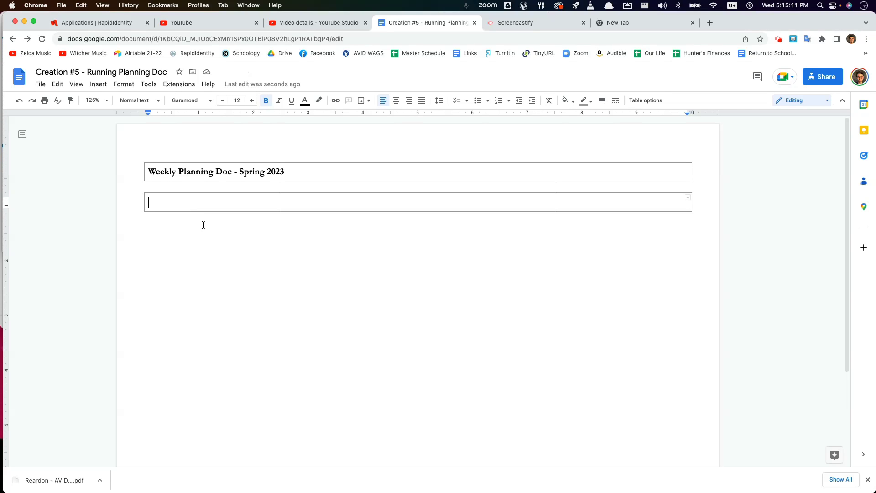
- Split the empty table cell into 4 columns
right_click(172, 205)
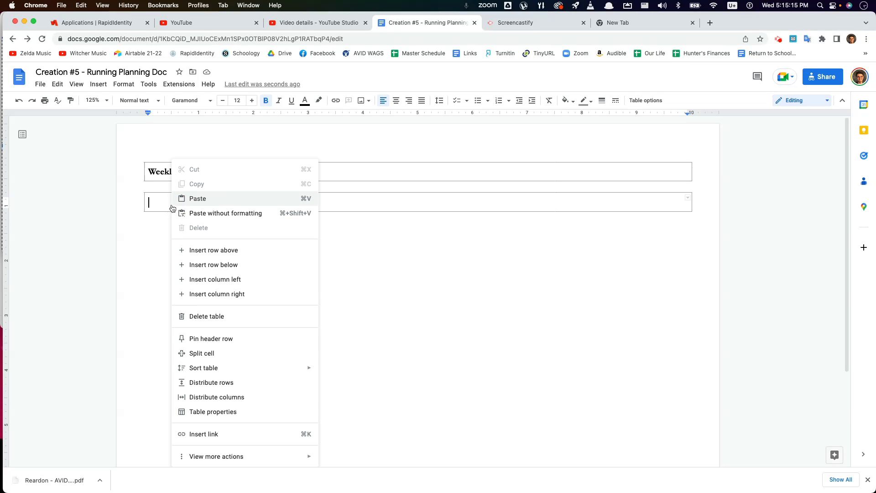
left_click(244, 353)
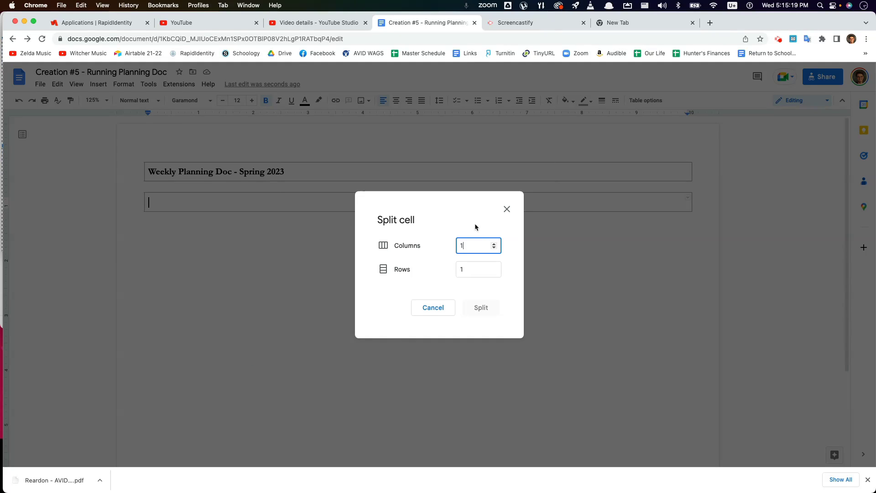
double_click(470, 245)
type("4")
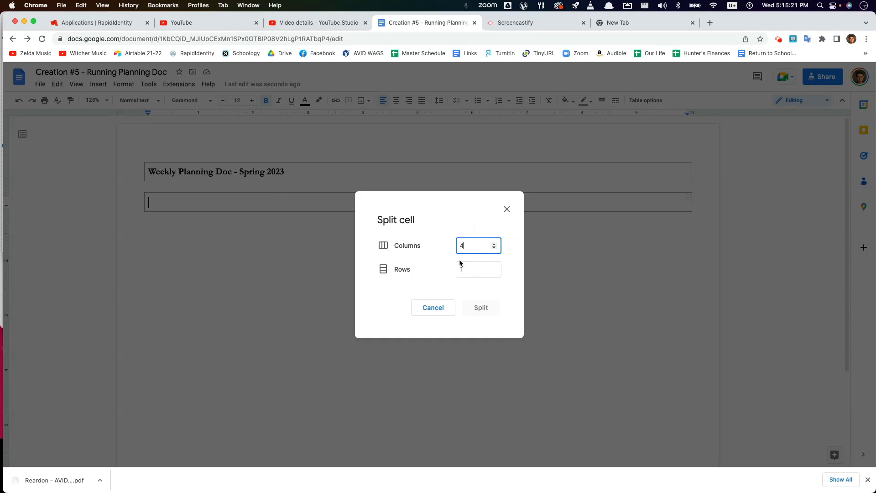
key("Tab")
left_click(481, 307)
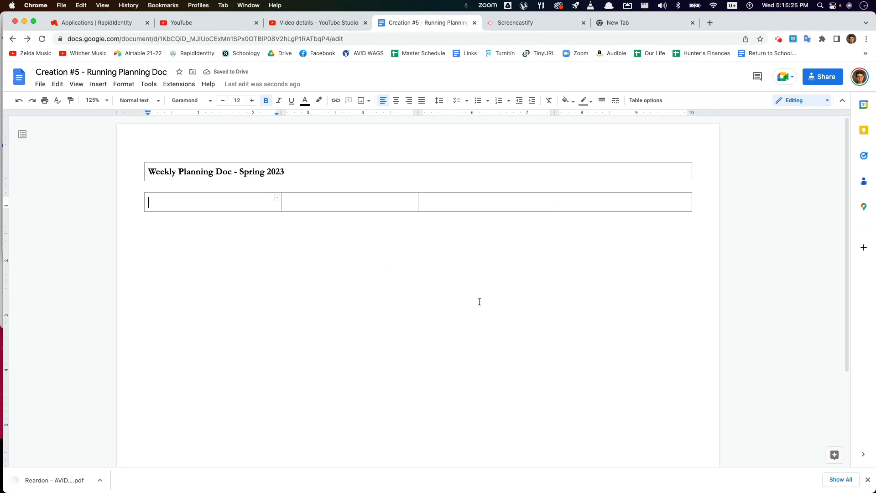
- Narrow the first column and distribute the other three columns to equal widths
triple_click(163, 200)
left_click(163, 200)
left_click_drag(281, 207, 220, 202)
left_click(254, 205)
left_click_drag(254, 206, 593, 201)
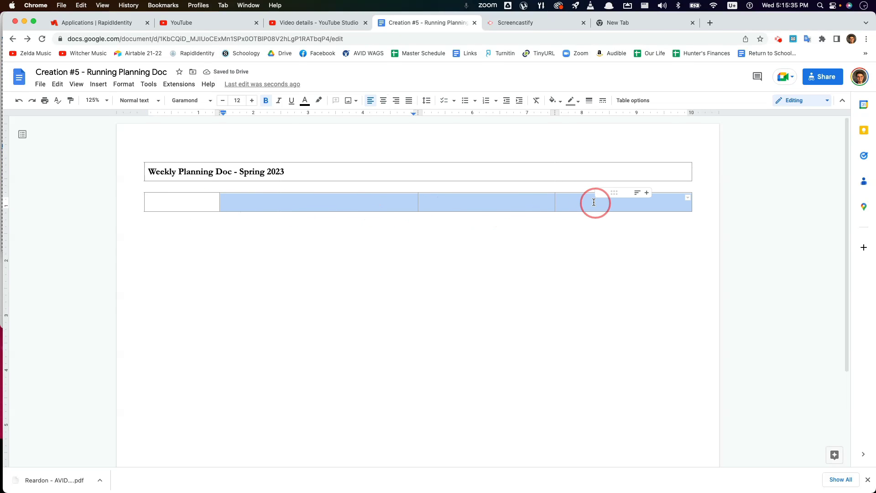
right_click(438, 202)
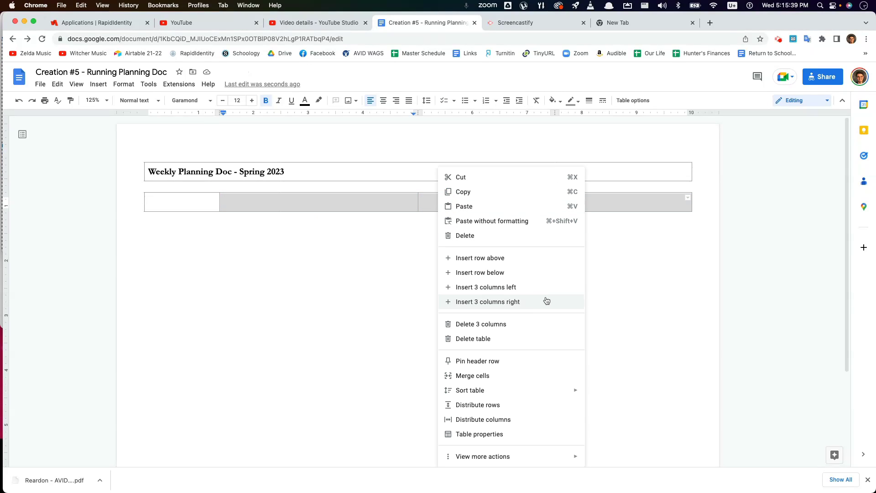
left_click(506, 419)
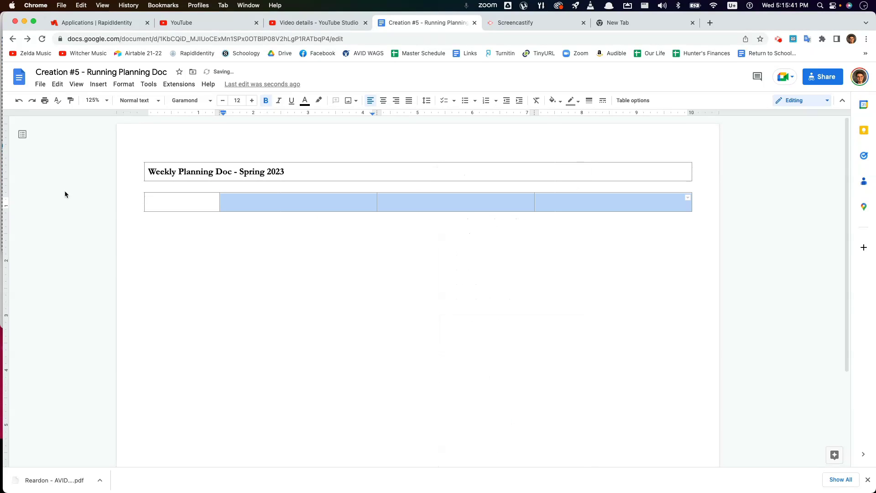
left_click(178, 199)
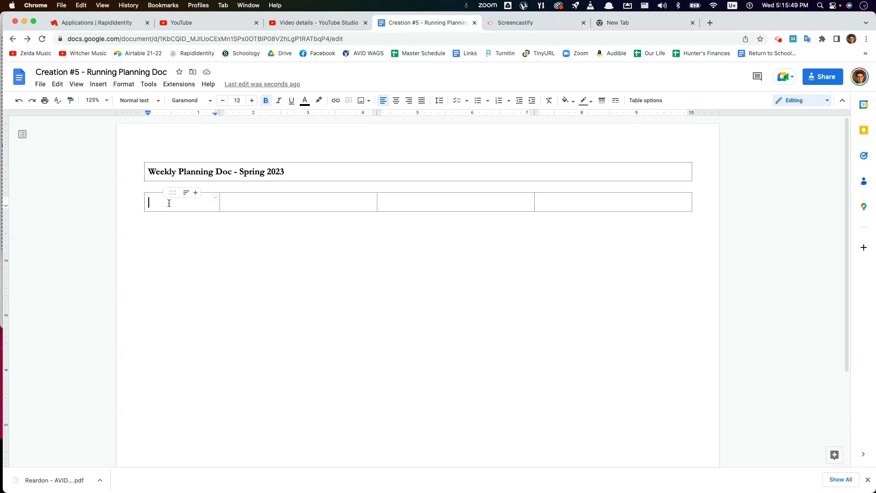
- Enter the Days & Dates heading in the first cell and centre-align the heading row
type("Days & Dates")
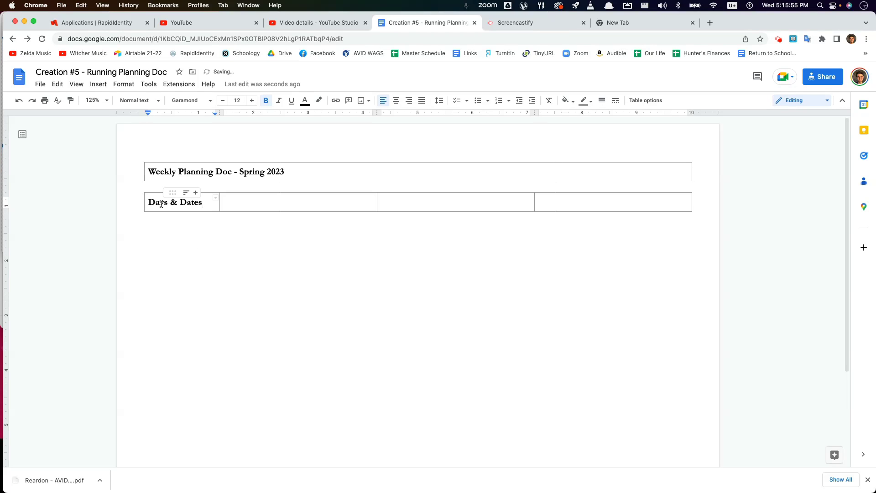
left_click_drag(151, 201, 585, 190)
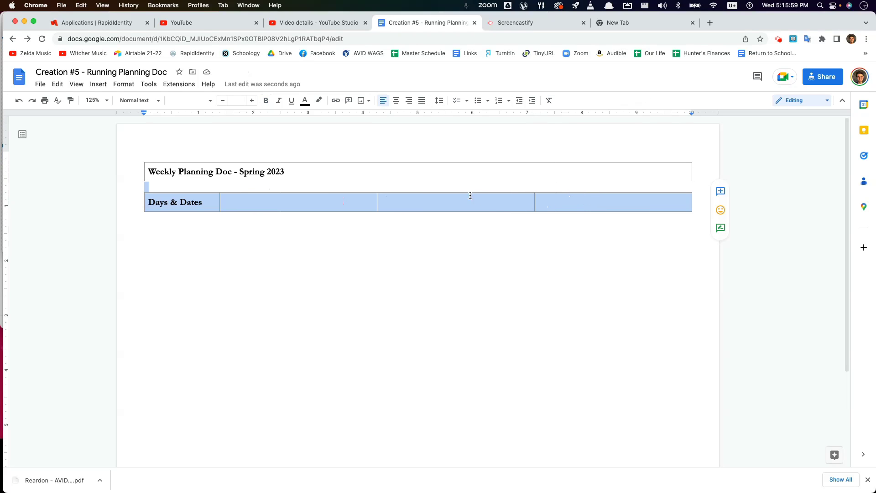
left_click(397, 101)
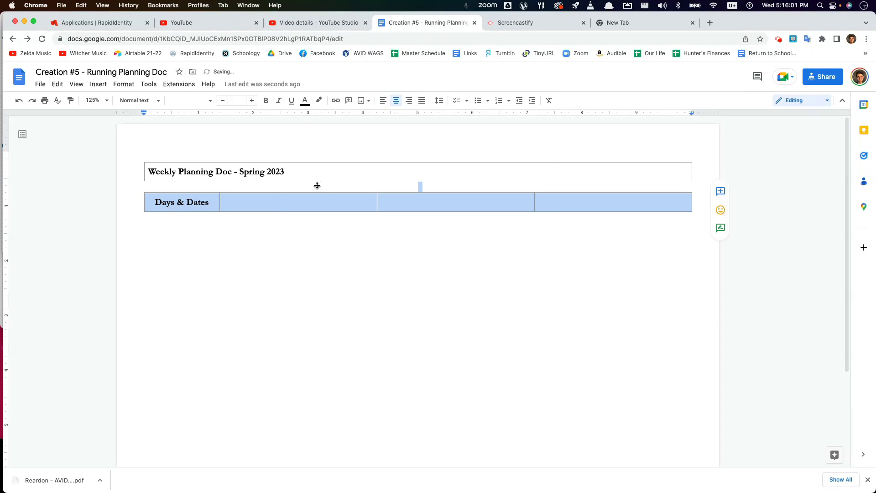
- Type 'English 9A' in the second heading cell
left_click(315, 205)
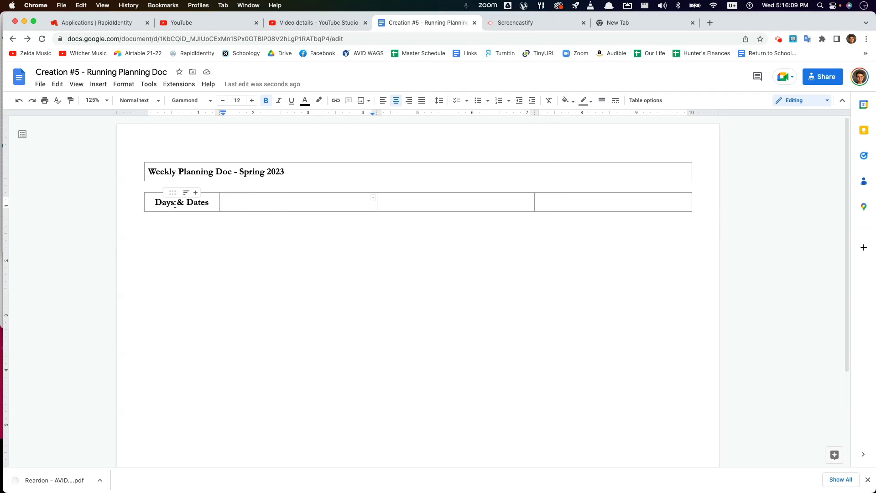
left_click_drag(169, 201, 538, 203)
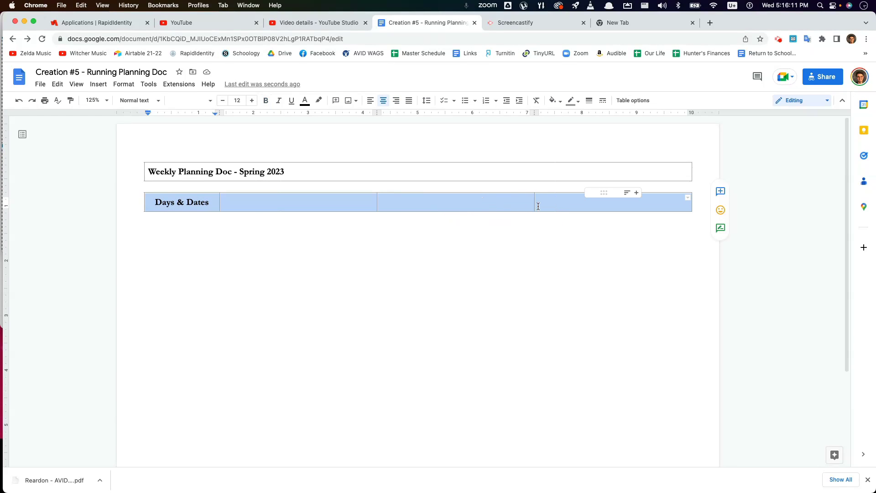
left_click(500, 205)
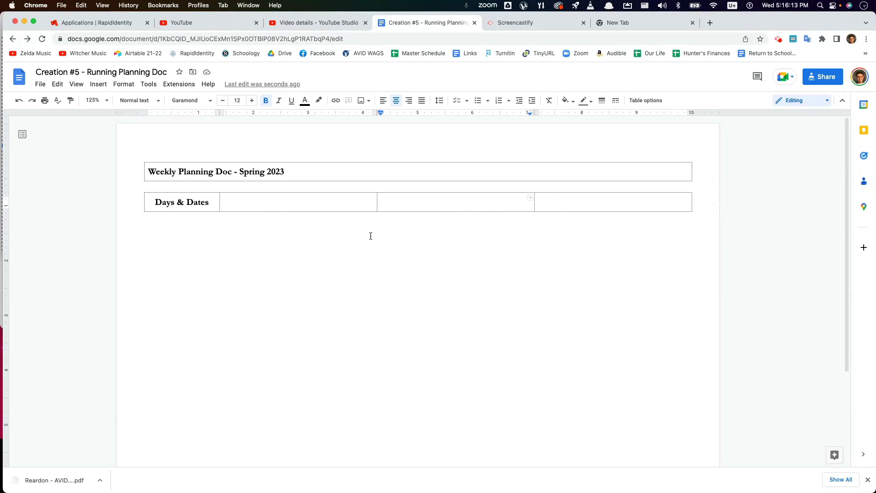
left_click(307, 204)
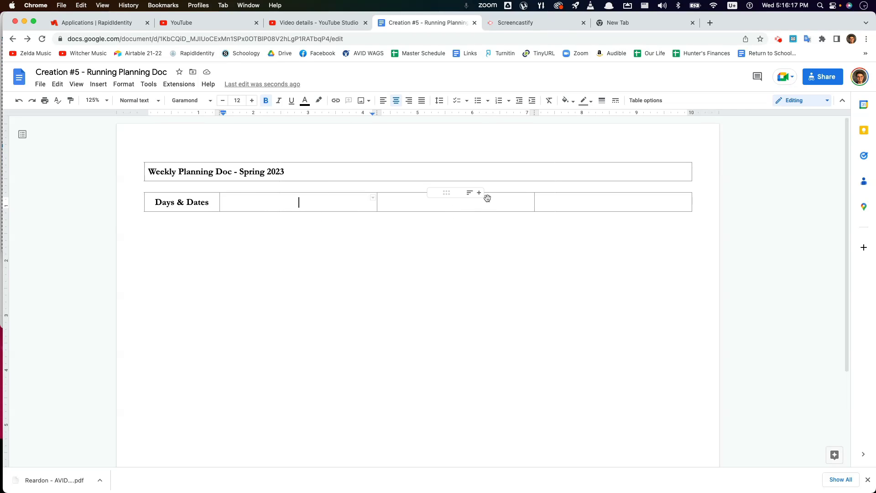
left_click(548, 205)
left_click_drag(548, 204, 521, 213)
left_click(514, 201)
left_click(510, 204)
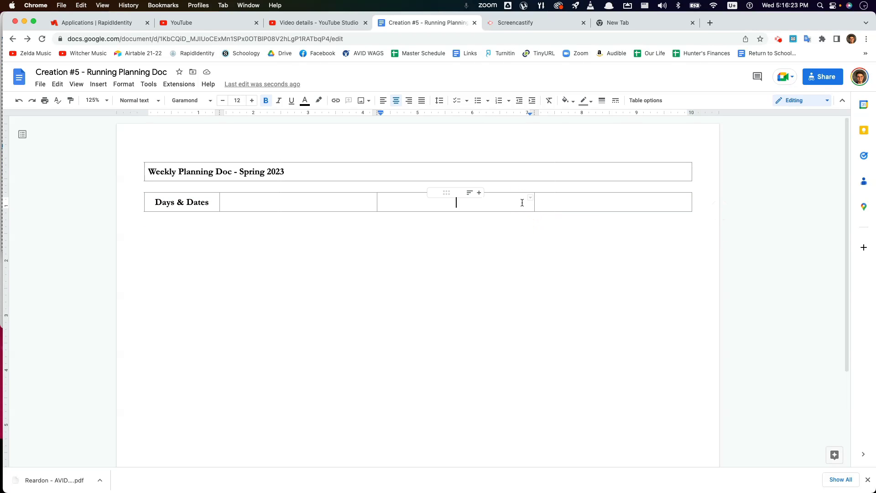
right_click(498, 204)
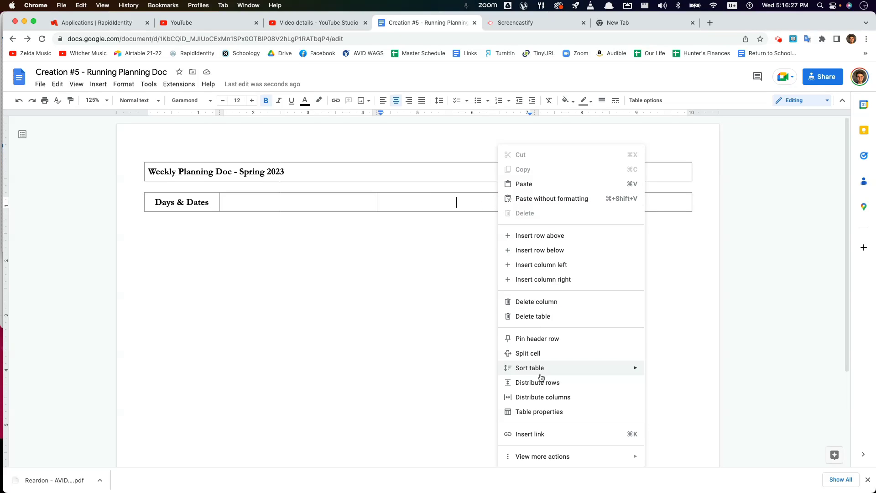
left_click(342, 202)
left_click_drag(342, 201, 349, 206)
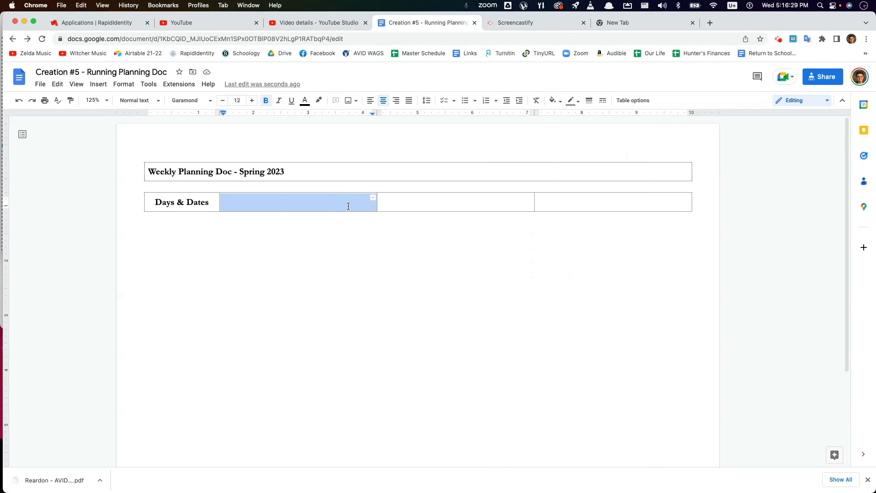
left_click(348, 206)
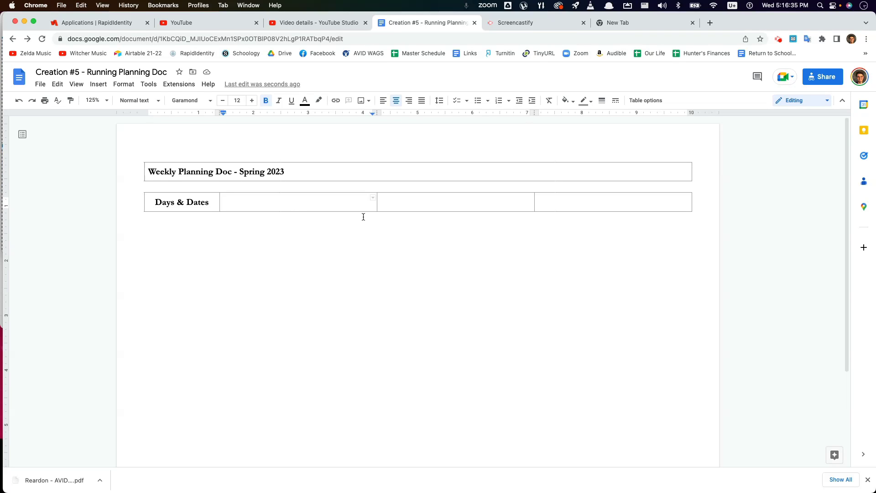
type("English 9A")
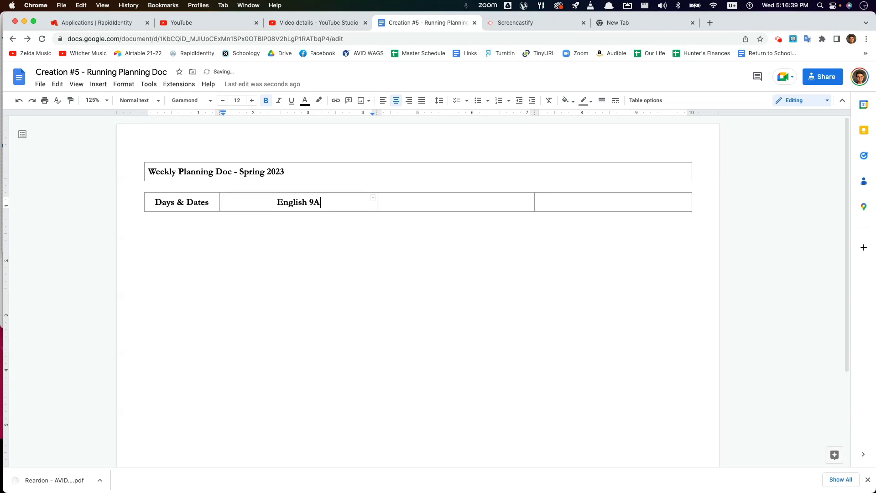
- Type 'AVID 11' and 'AP English Language' in the third and fourth cells
left_click(455, 202)
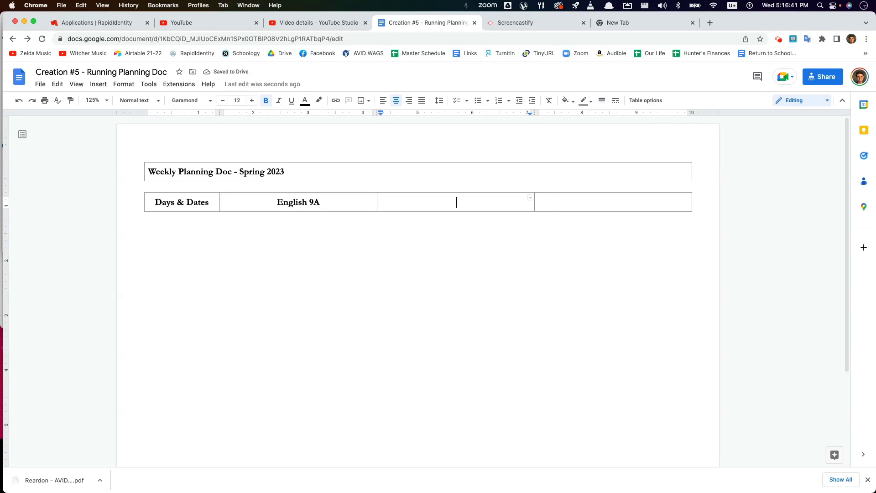
type("AVID 11")
key("Tab")
type("AP En")
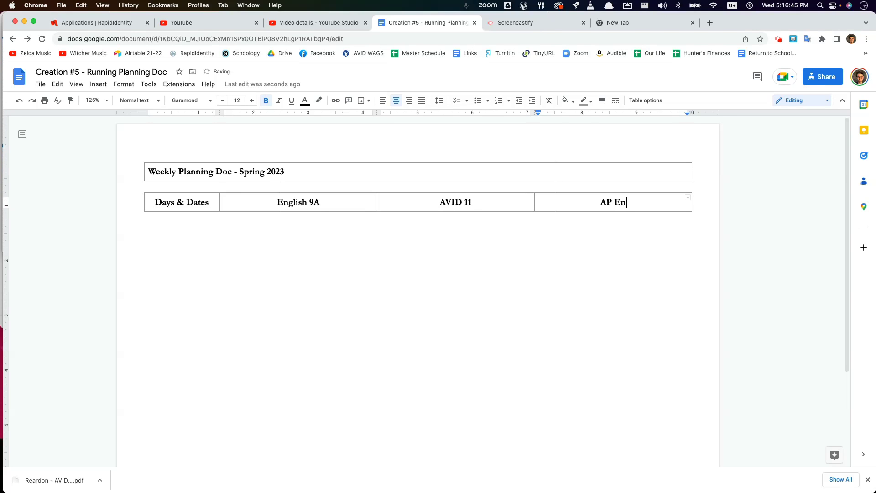
type("glish LAn")
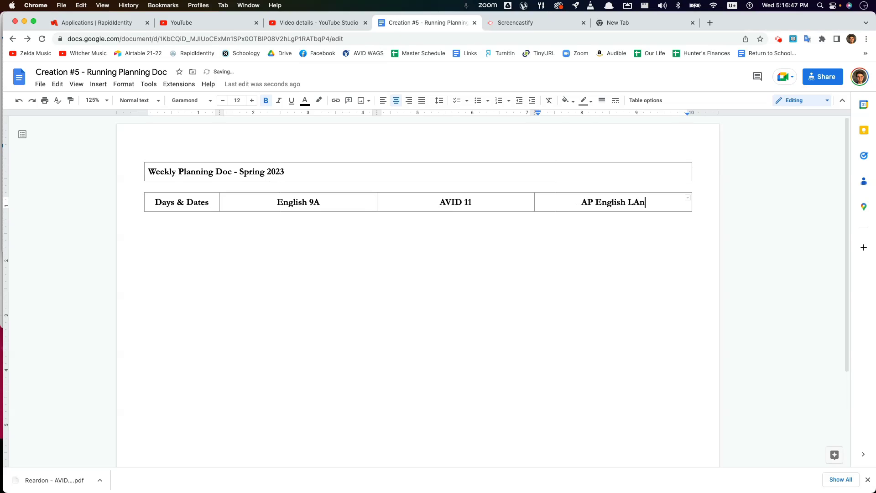
key("BackSpace")
key("BackSpace")
type("anguage")
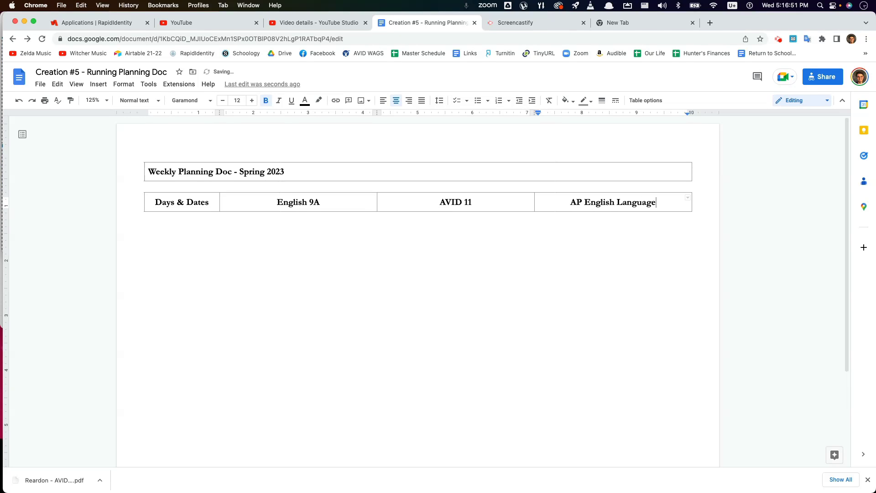
- Insert an empty row below the heading row and select its four cells
left_click(268, 200)
right_click(255, 202)
left_click(304, 228)
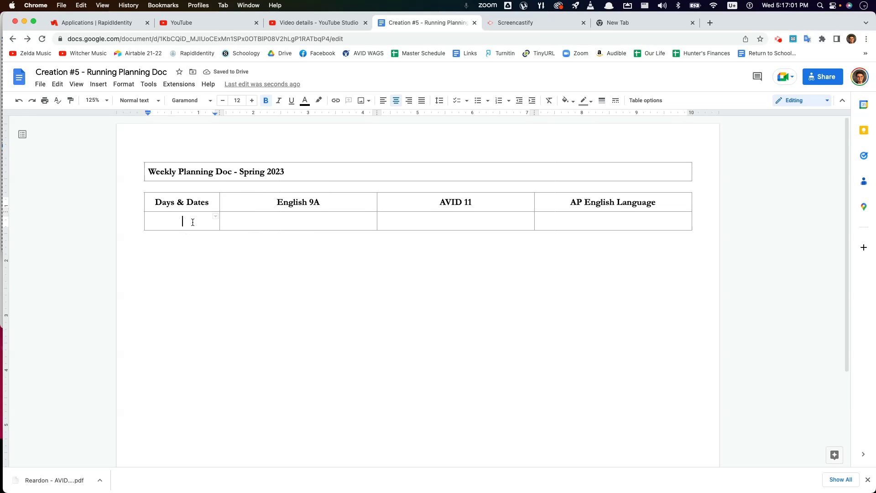
left_click_drag(193, 223, 536, 221)
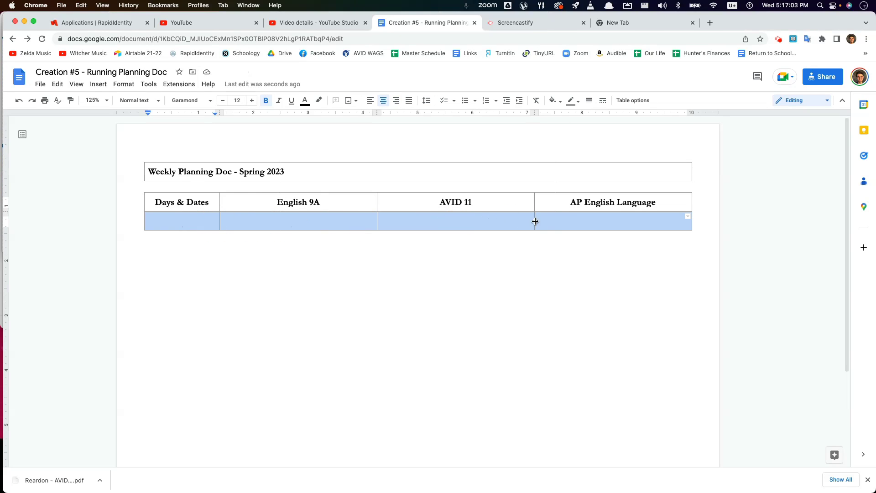
- Set the new row's minimum row height to 2 inches in Table properties
right_click(400, 223)
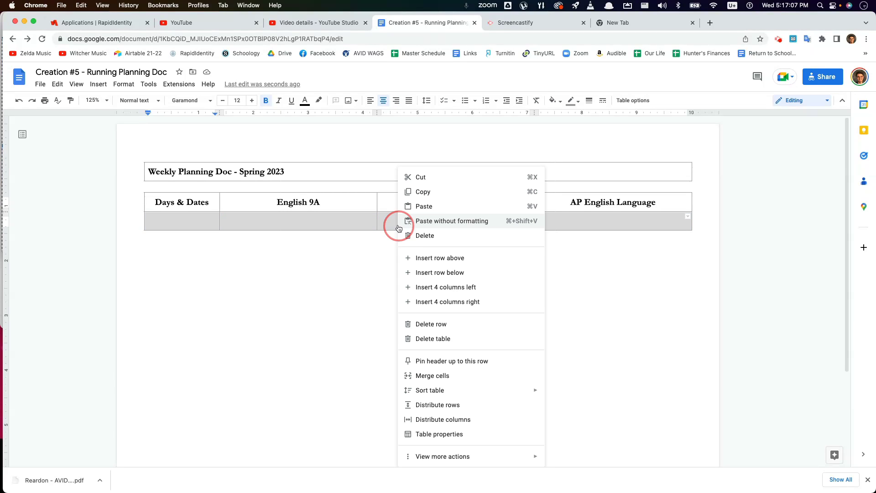
left_click(467, 434)
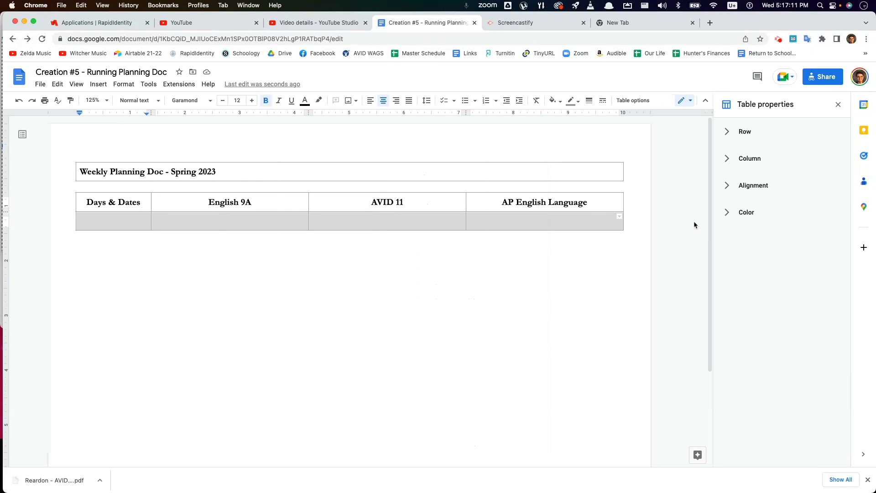
left_click(746, 132)
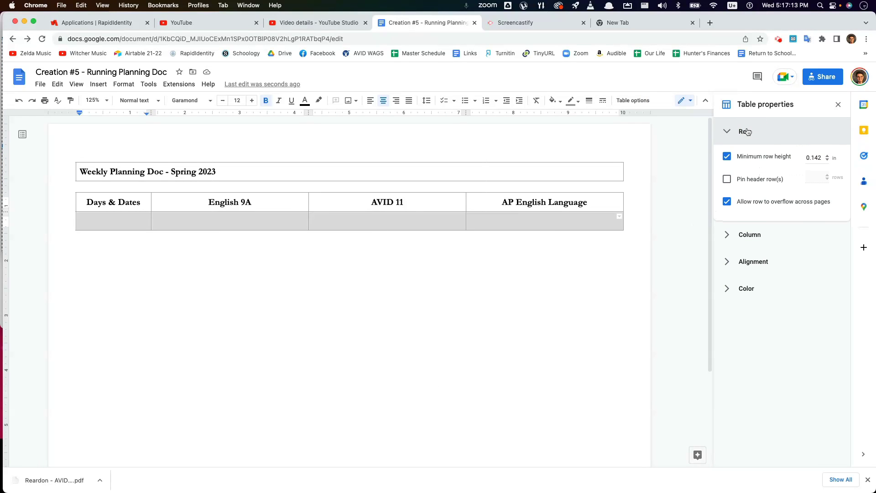
left_click(812, 159)
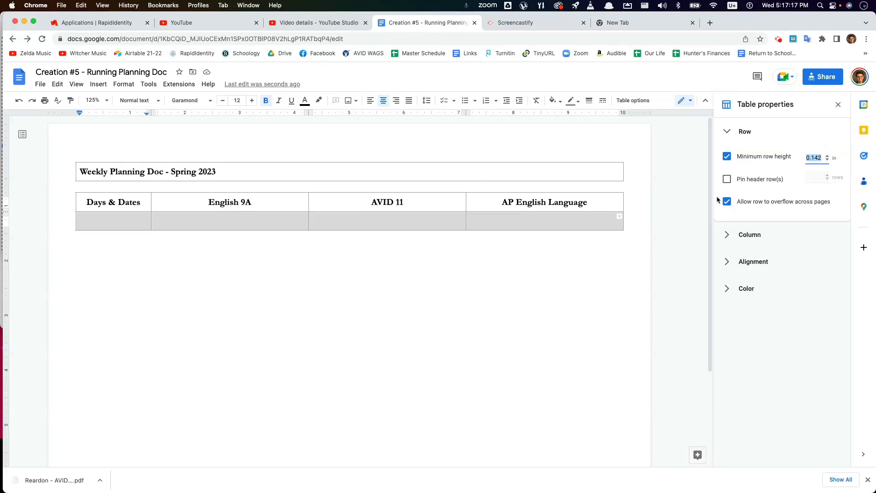
type("2")
scroll(596, 254, "down", 3)
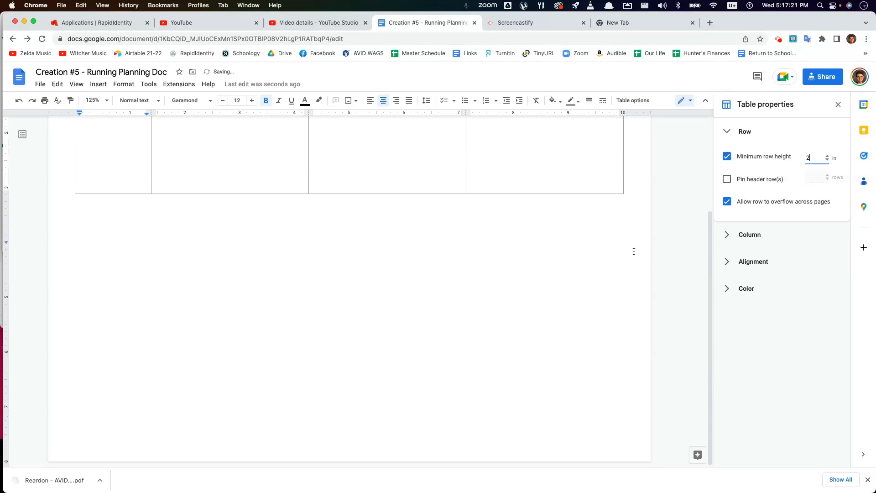
scroll(632, 251, "up", 3)
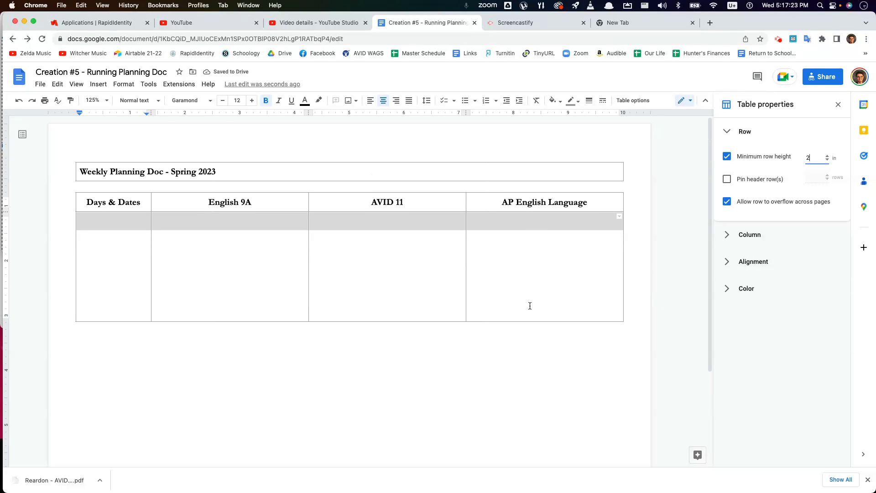
left_click(461, 278)
left_click(494, 235)
scroll(529, 208, "down", 3)
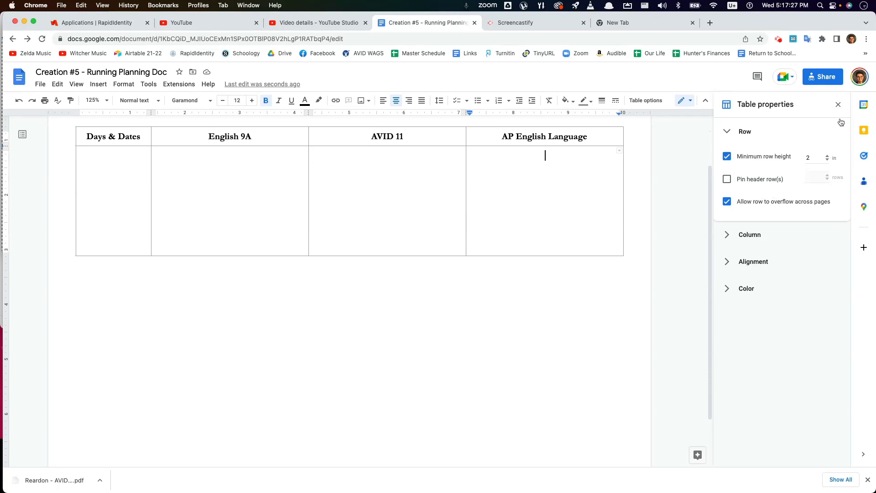
- Insert two more rows below the tall planning row
left_click(280, 223)
left_click(228, 212)
right_click(223, 212)
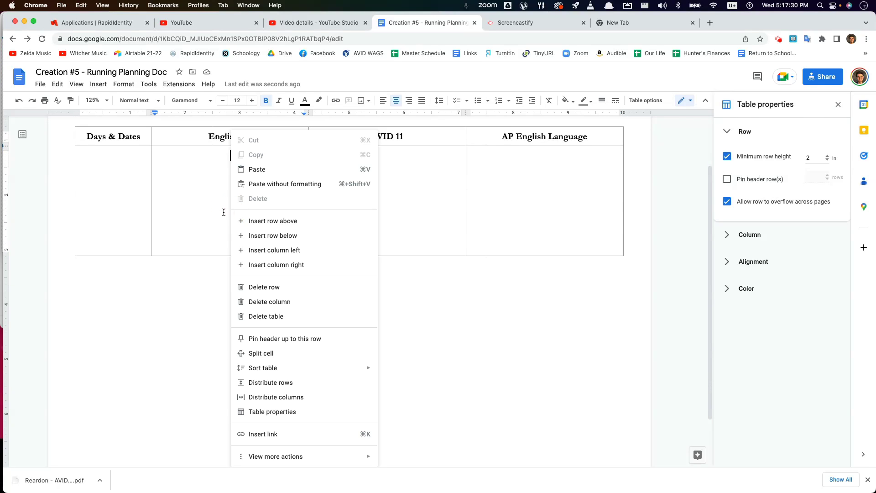
left_click(287, 235)
left_click(220, 228)
right_click(220, 227)
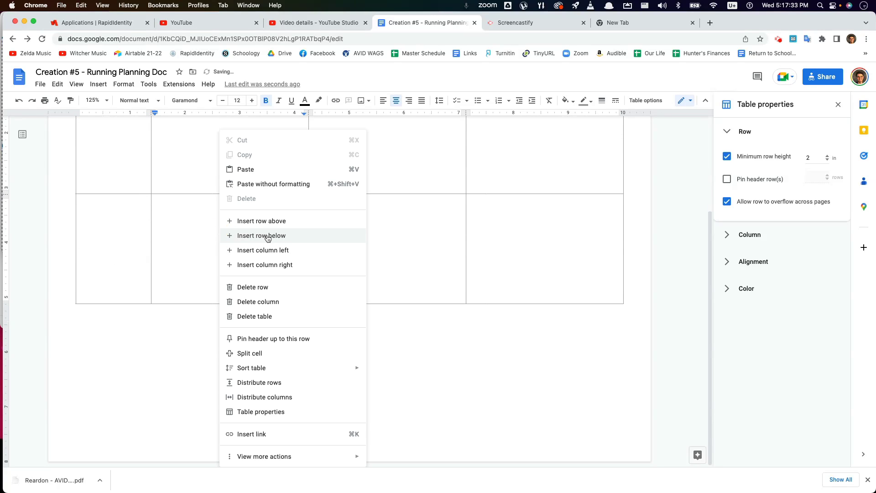
left_click(267, 236)
- Add one more row so the table reaches a second page, then close Table properties
scroll(224, 319, "down", 2)
scroll(227, 320, "down", 5)
scroll(206, 260, "up", 4)
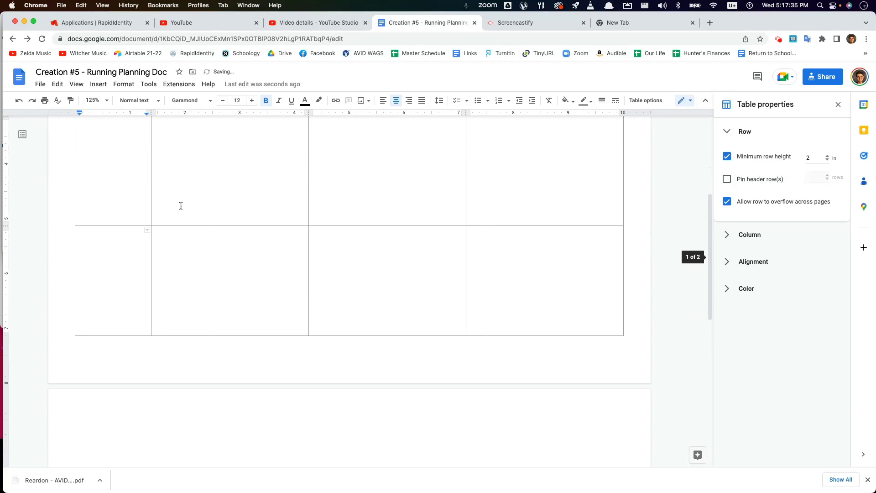
right_click(188, 262)
left_click(245, 245)
scroll(593, 310, "down", 4)
left_click(839, 105)
scroll(279, 336, "up", 8)
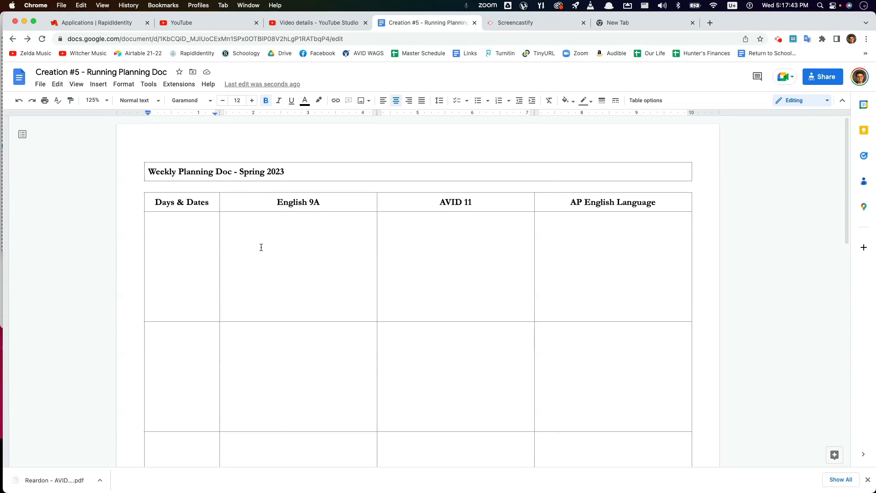
left_click(333, 208)
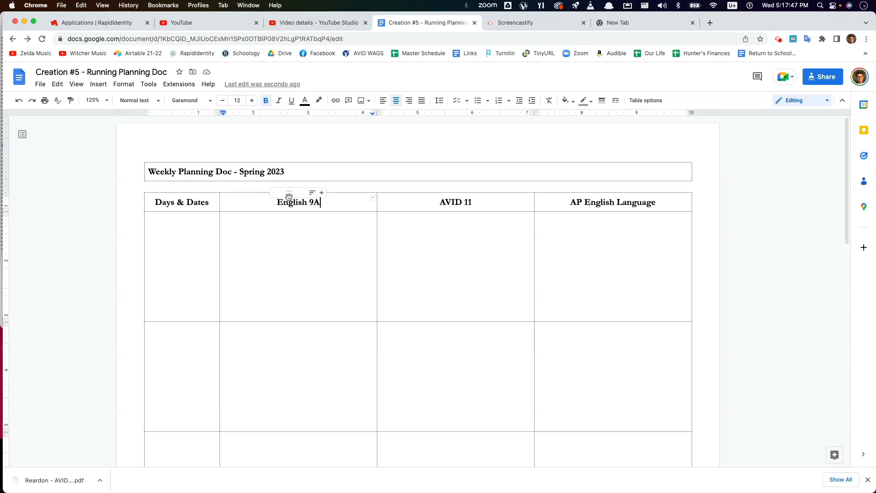
left_click(264, 172)
left_click(299, 171)
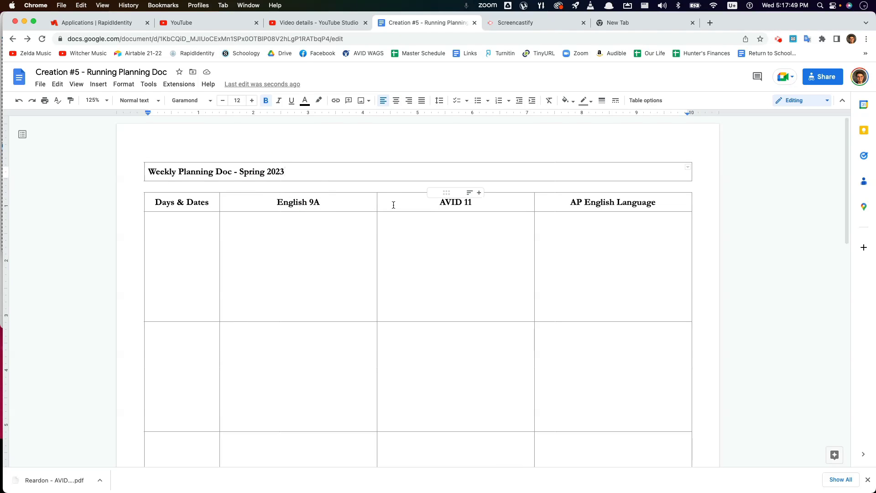
- Fill the title cell with a light grey background, replacing an initial medium grey
left_click(294, 172)
left_click(573, 102)
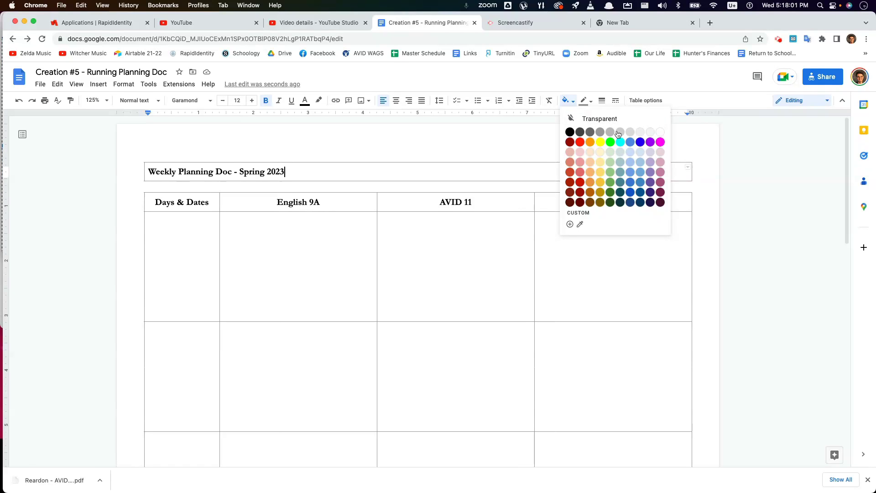
left_click(599, 133)
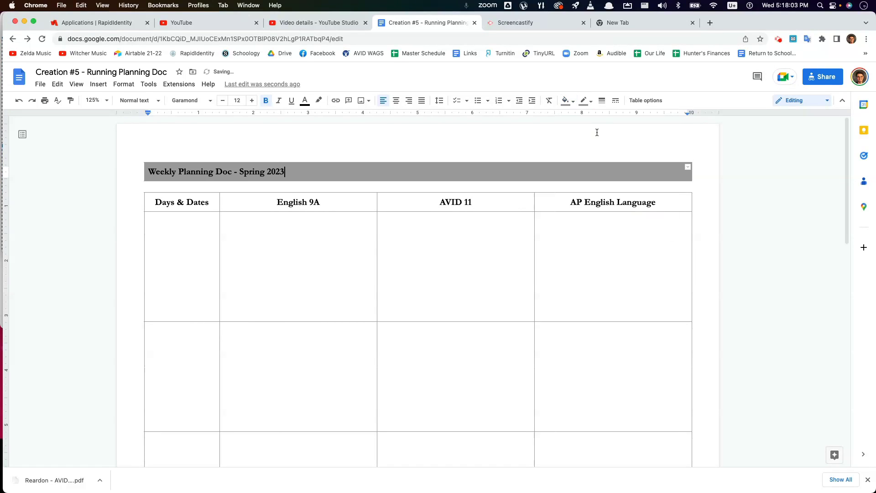
left_click(566, 112)
left_click(564, 100)
left_click(620, 133)
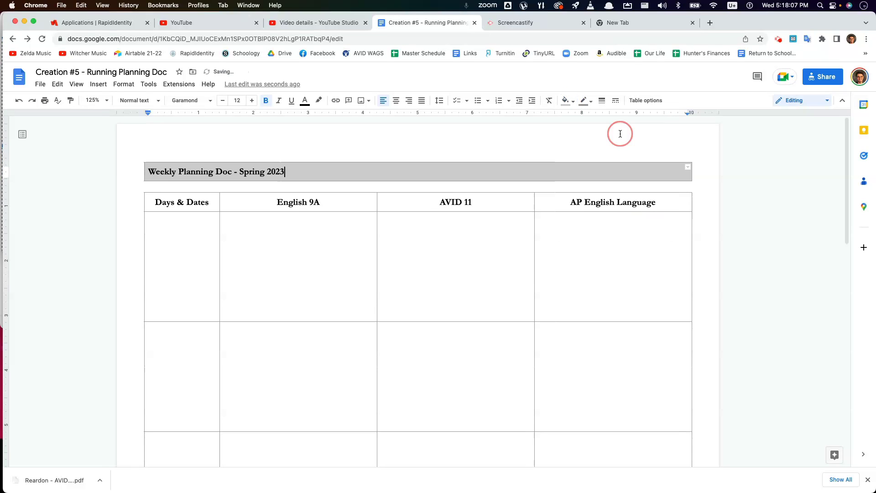
left_click(292, 299)
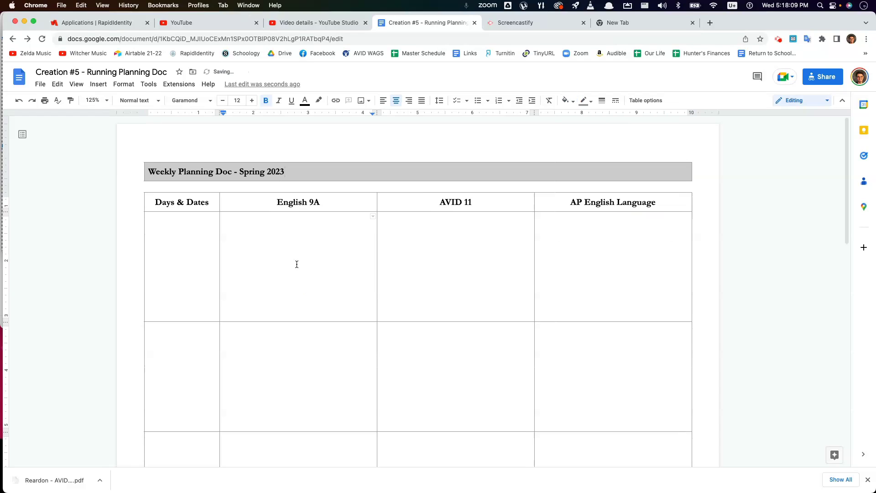
- Give the English 9A heading cell a light blue background
left_click(321, 202)
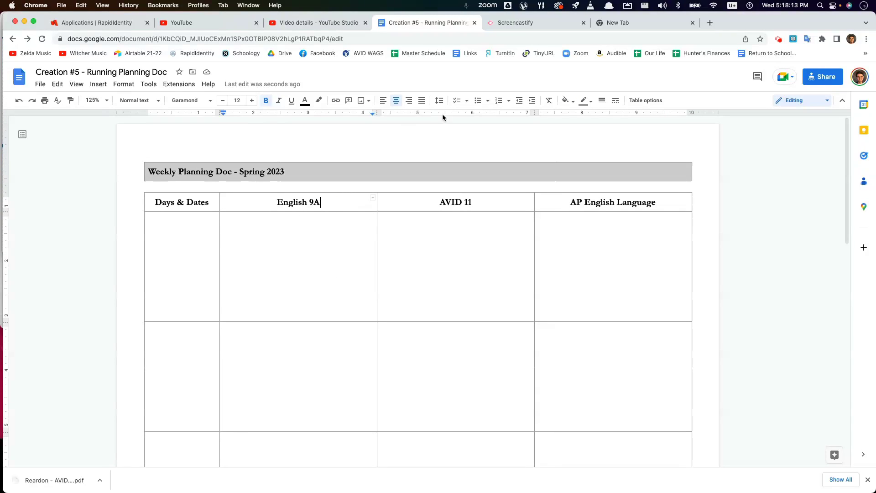
left_click(568, 102)
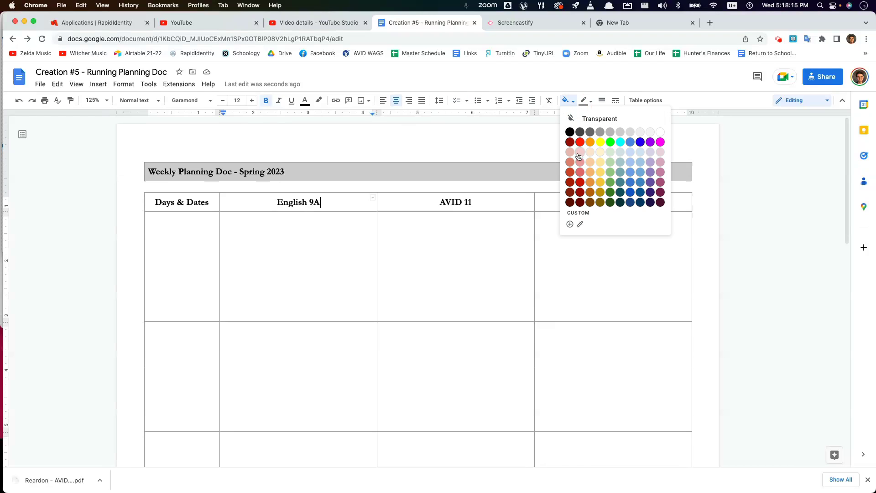
left_click(629, 143)
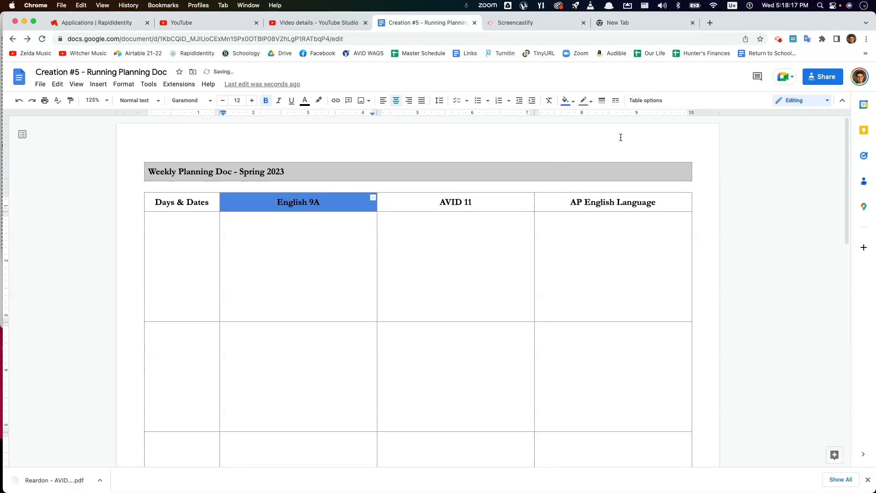
left_click(570, 102)
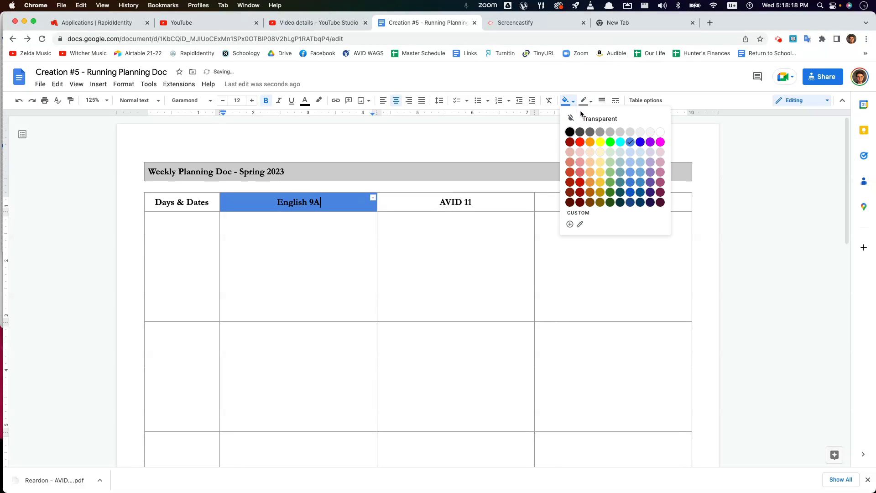
left_click(631, 155)
- Fill the AVID 11 heading light green and the AP English Language heading light pink
left_click(504, 198)
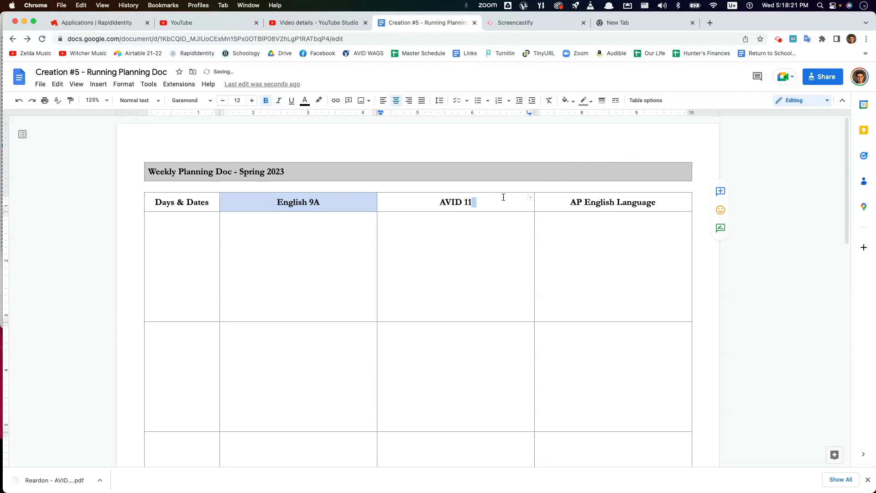
left_click(585, 101)
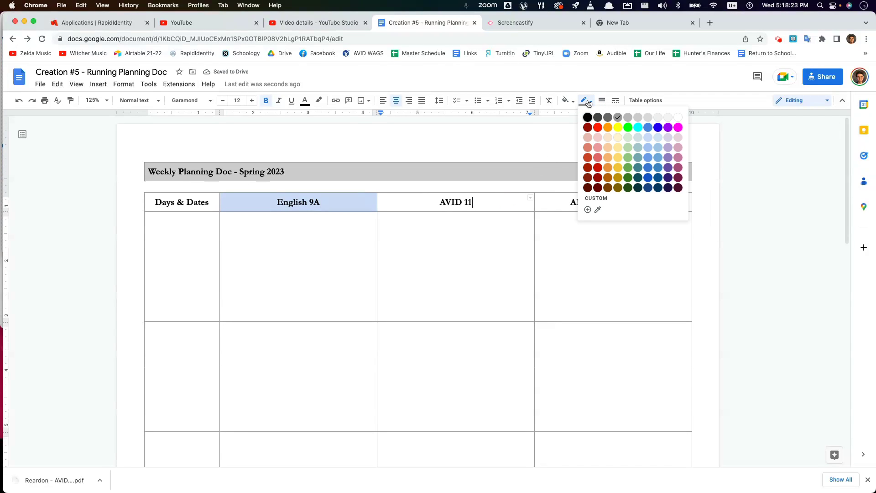
left_click(564, 101)
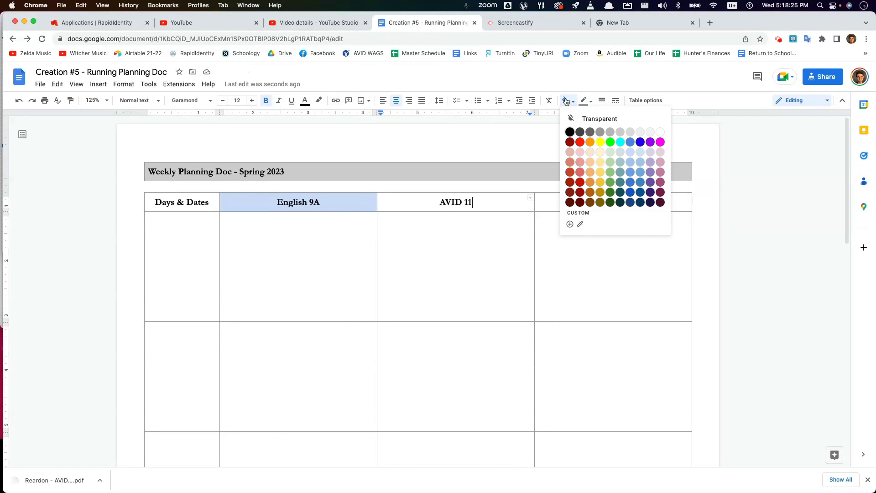
left_click(610, 153)
left_click(607, 208)
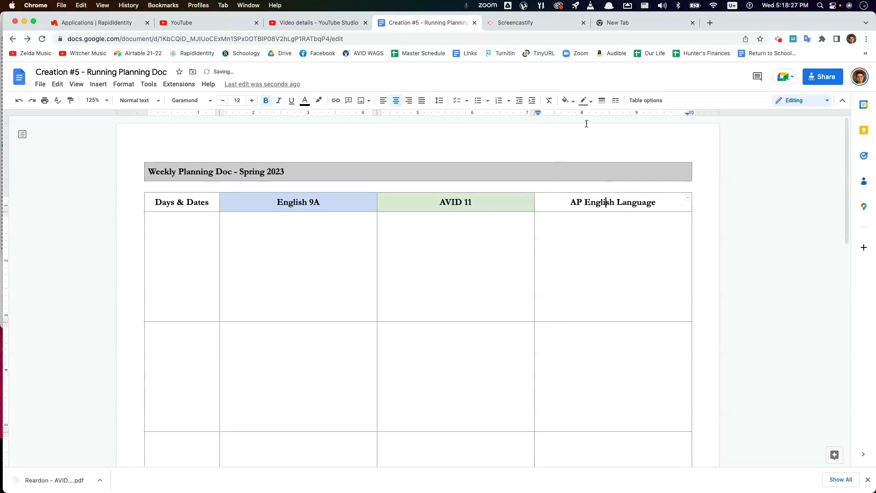
left_click(566, 101)
left_click(580, 152)
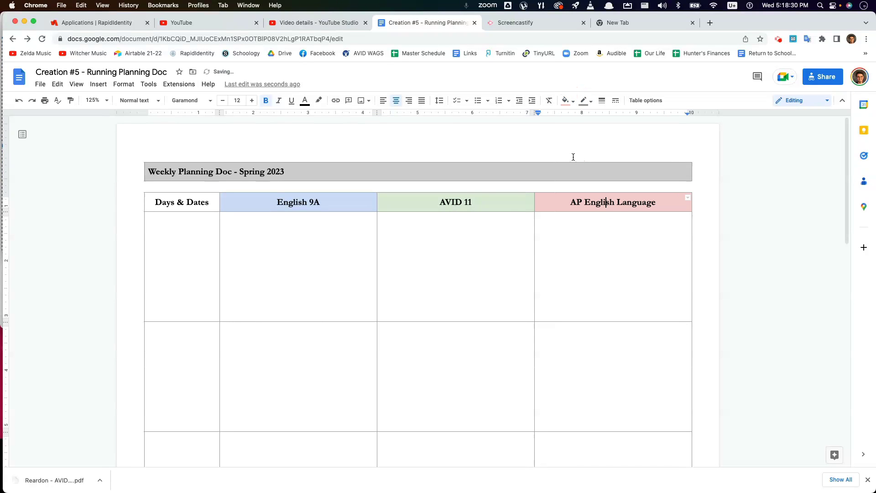
- Move the caret from the heading row into the first Days & Dates body cell
left_click(467, 255)
left_click(452, 264)
left_click(324, 242)
left_click(211, 251)
- Select the Days & Dates body cells and bring up their Table properties
left_click_drag(197, 229, 204, 277)
scroll(195, 297, "down", 5)
scroll(213, 259, "down", 4)
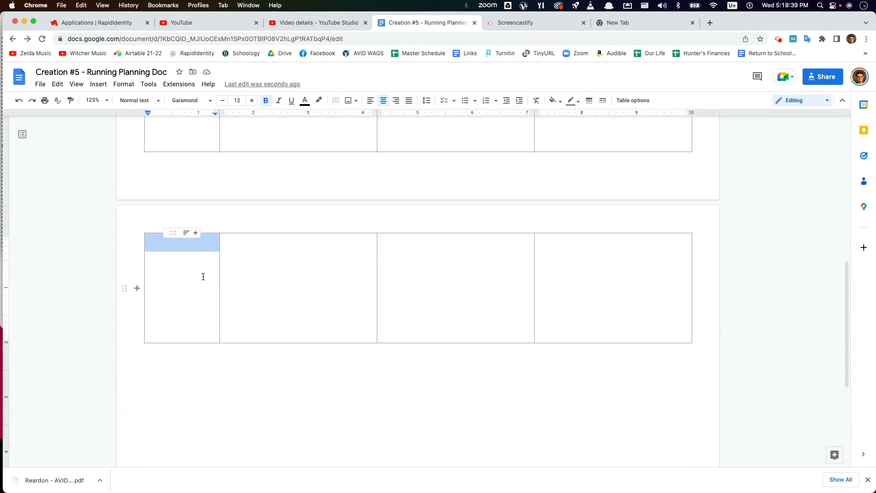
right_click(192, 275)
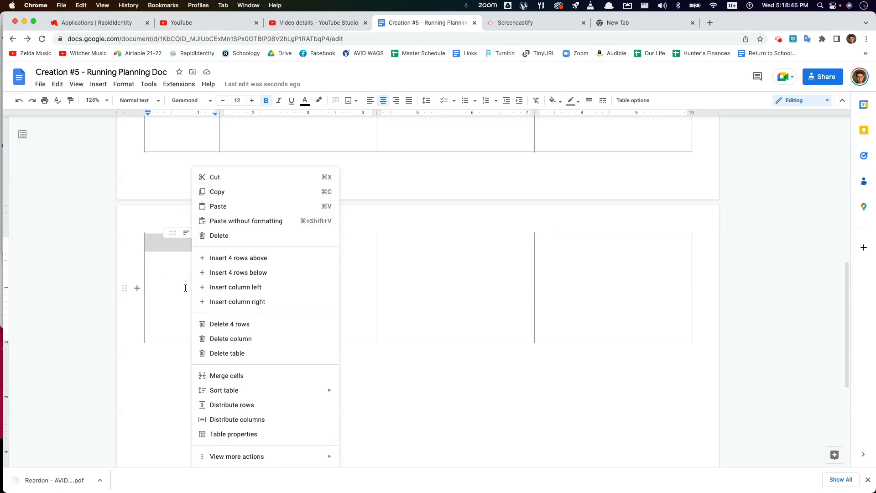
scroll(167, 275, "down", 1)
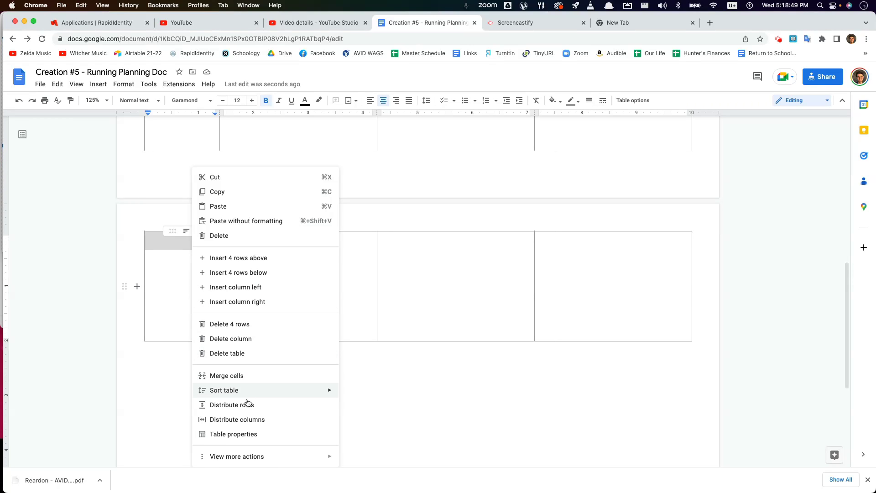
left_click(253, 434)
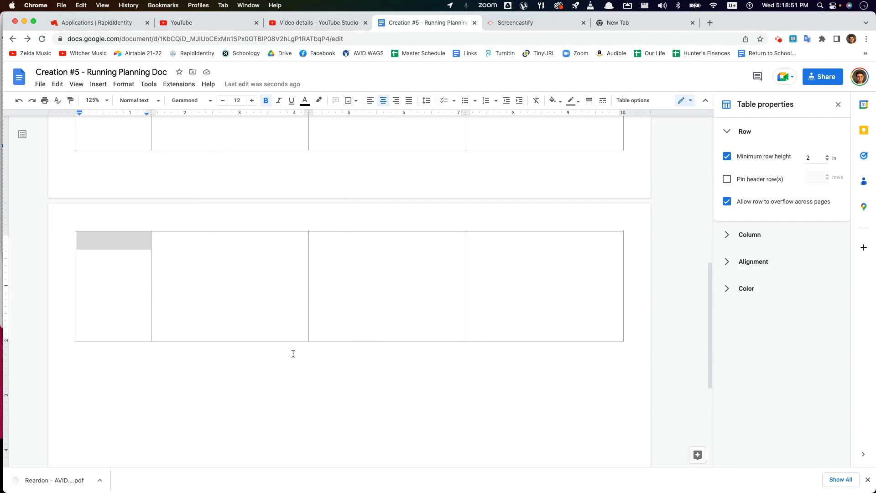
- Set cell vertical alignment to Middle and close the table properties panel
left_click(748, 132)
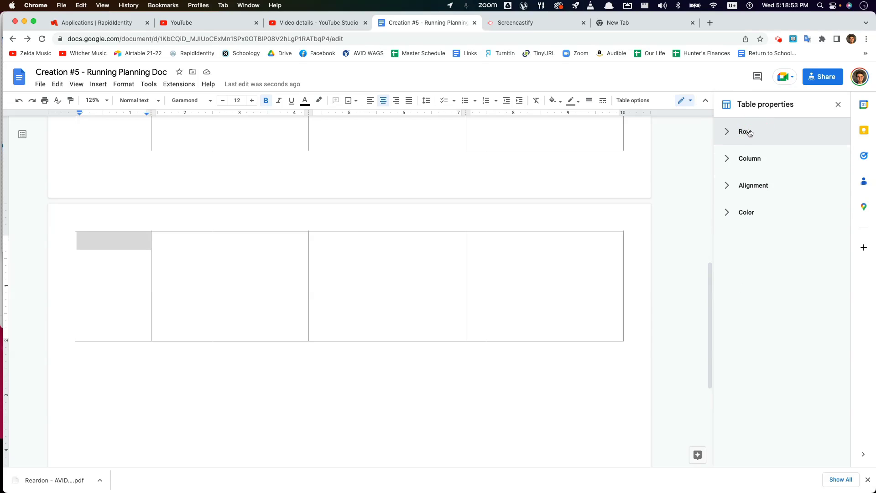
left_click(759, 189)
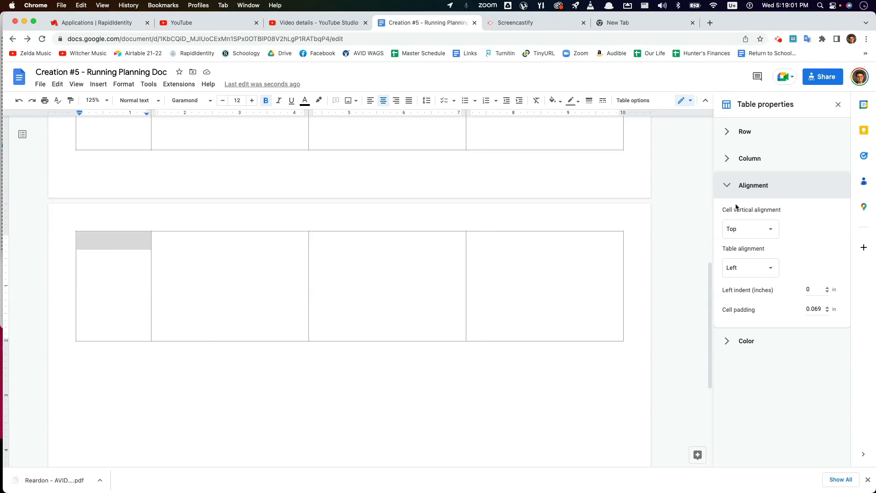
left_click(746, 228)
left_click(760, 245)
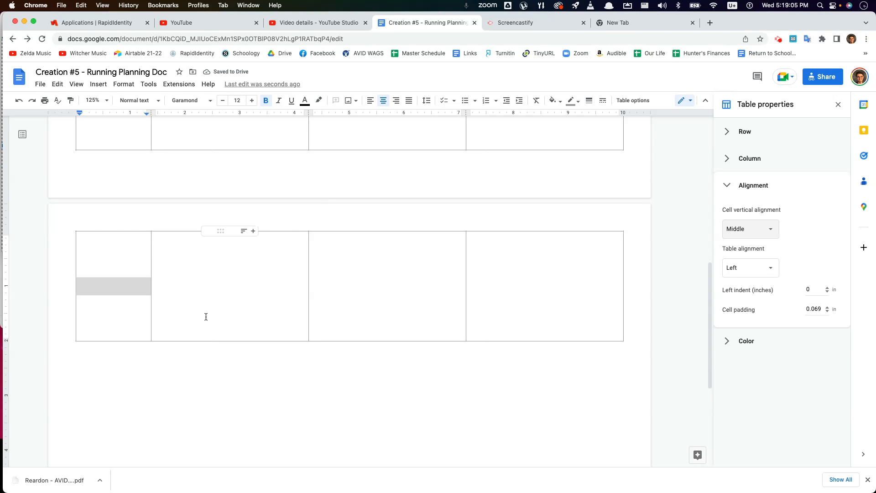
left_click(133, 287)
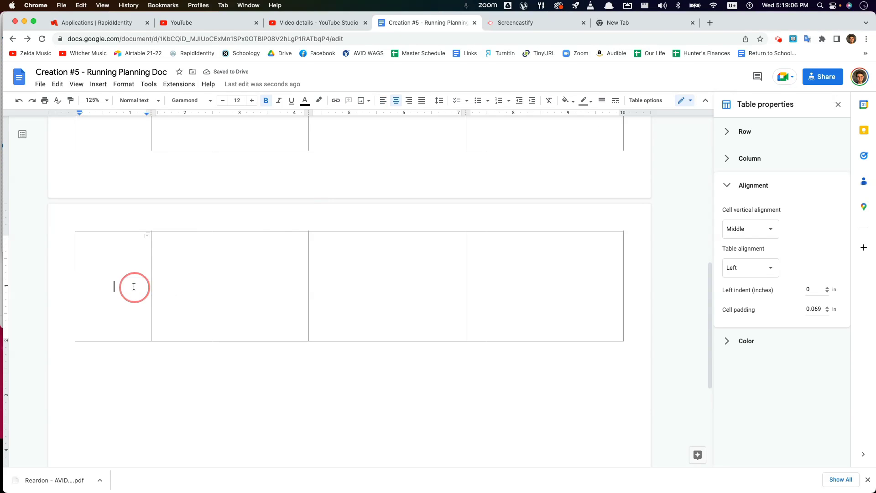
left_click(839, 107)
scroll(205, 237, "up", 8)
left_click(187, 260)
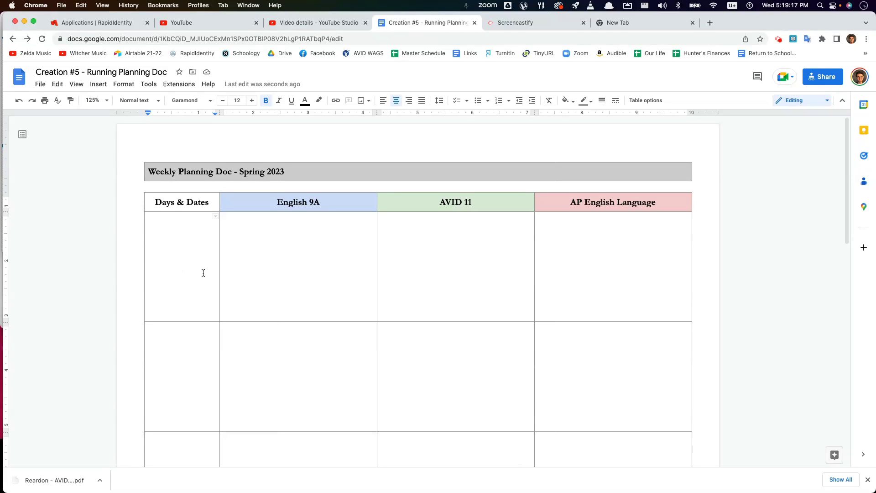
- Type 'M' in the first Days & Dates cell and check the calendar for this week's dates
type("M")
key("BackSpace")
type("M")
key("BackSpace")
type("M")
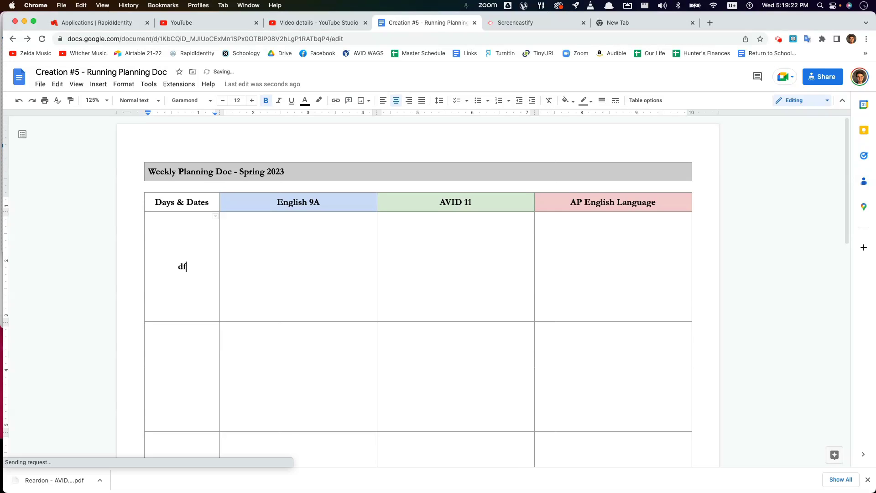
key("BackSpace")
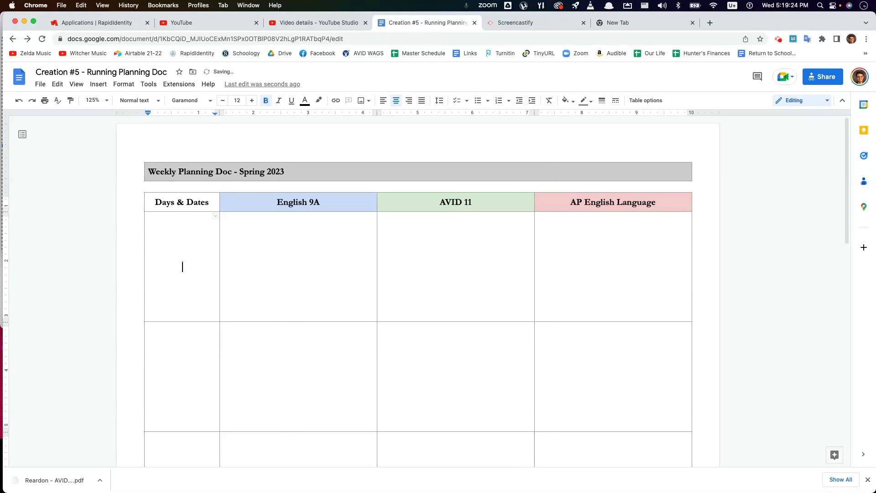
type("M")
left_click(781, 5)
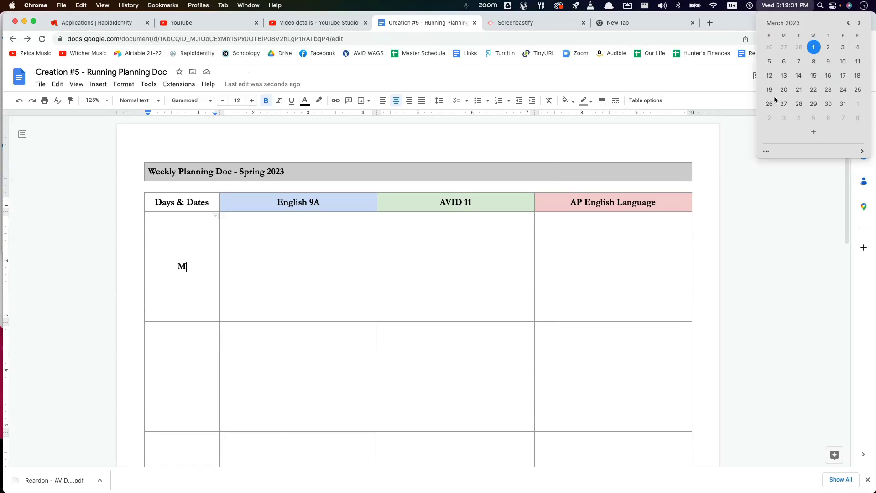
left_click(186, 274)
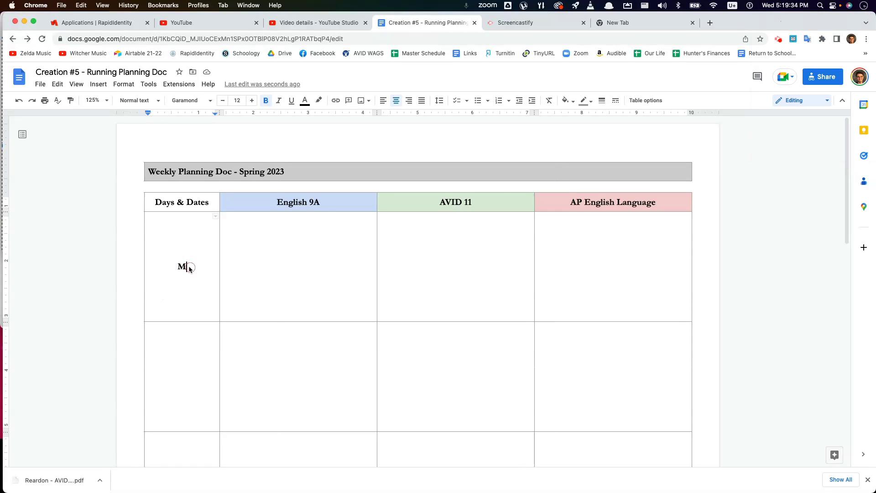
left_click(764, 4)
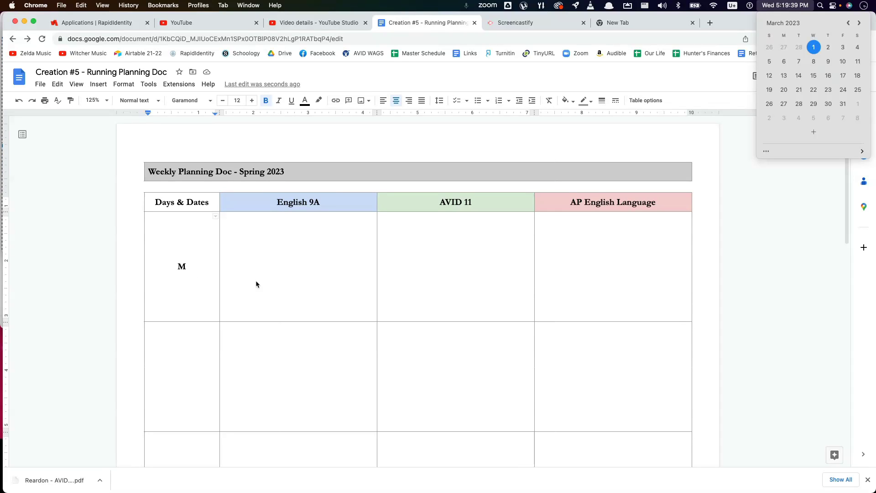
left_click(205, 284)
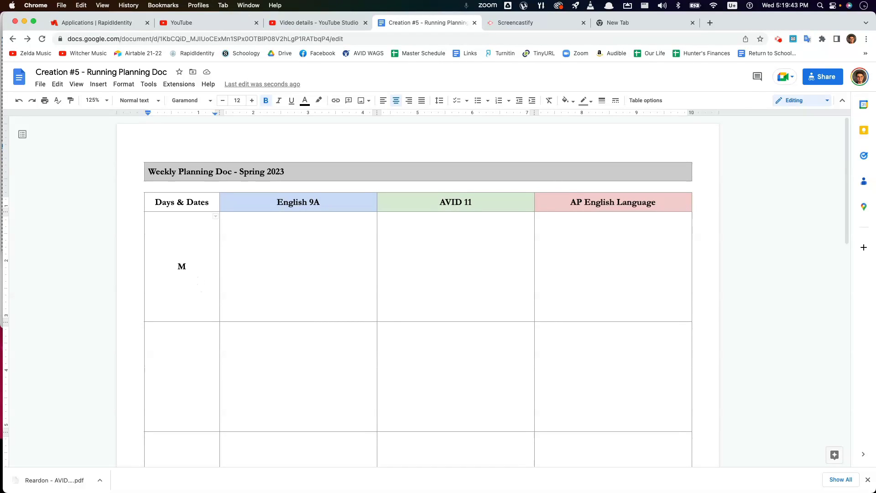
- Complete the label with '3/27' and 'Class 23' on the line below
type("3/27")
key("Return")
key("Return")
type("Class")
type("23")
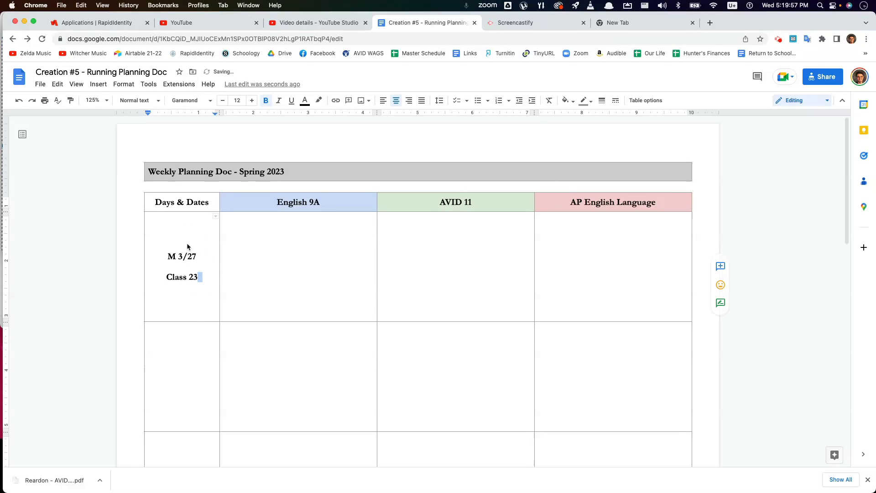
- Work through the first day cell's text and place the caret right after 'M'
left_click_drag(169, 241, 192, 274)
scroll(192, 274, "down", 10)
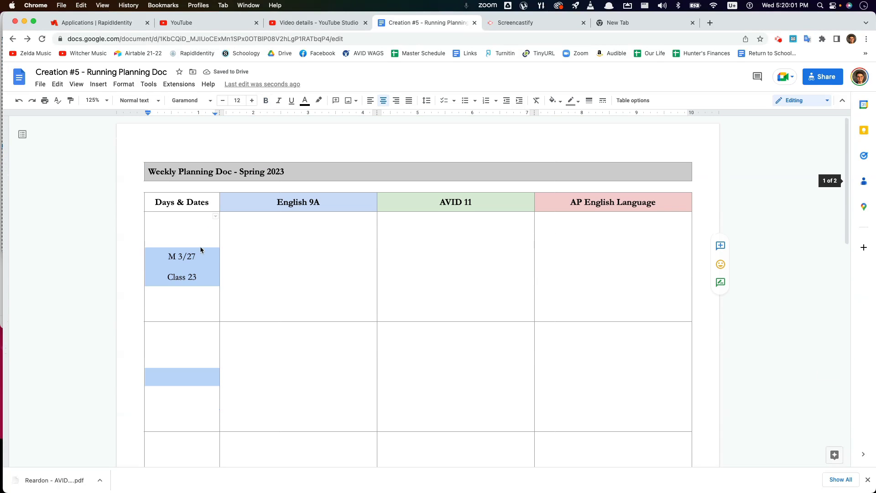
left_click(204, 280)
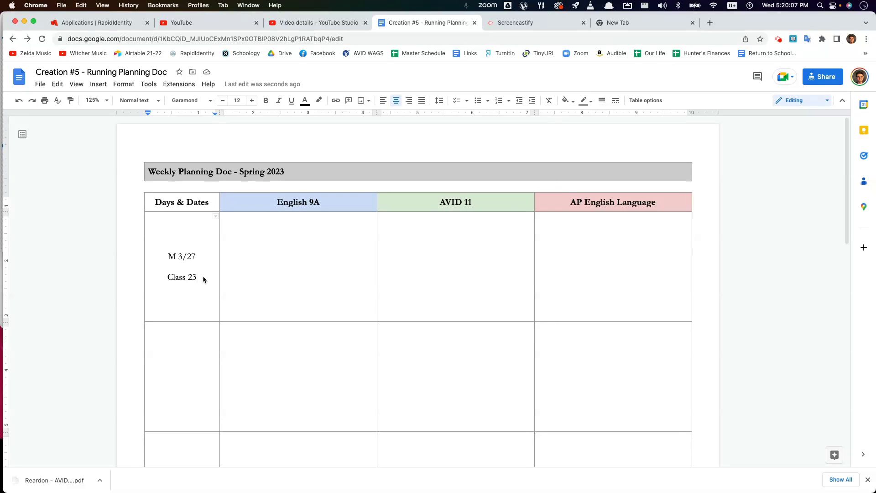
scroll(202, 276, "down", 1)
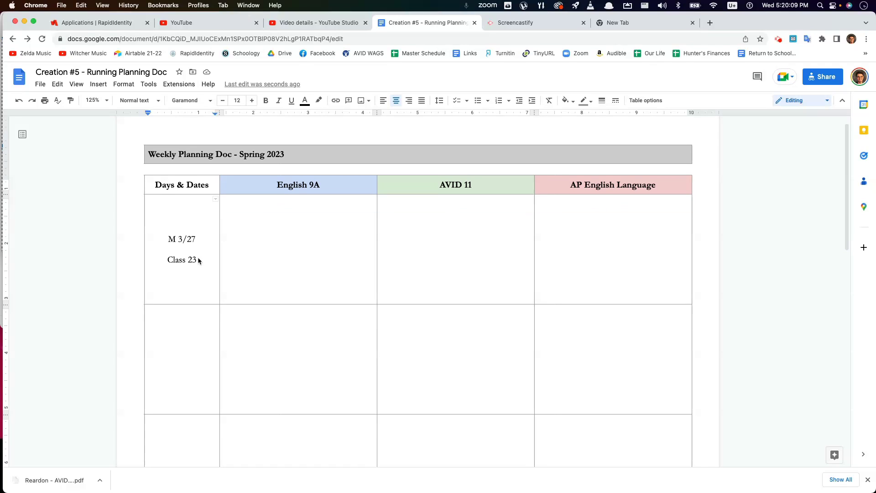
left_click(200, 259)
left_click(201, 257)
triple_click(174, 238)
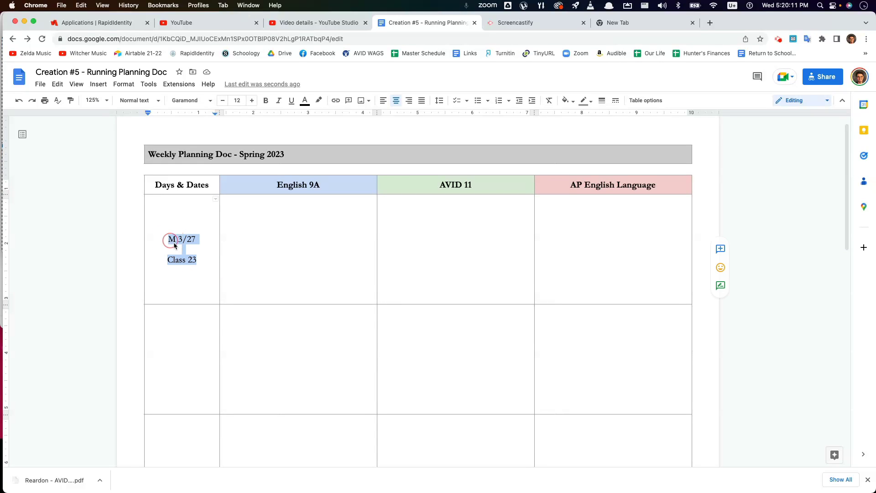
left_click(182, 250)
left_click_drag(201, 259, 169, 238)
left_click(204, 261)
left_click_drag(203, 261, 169, 238)
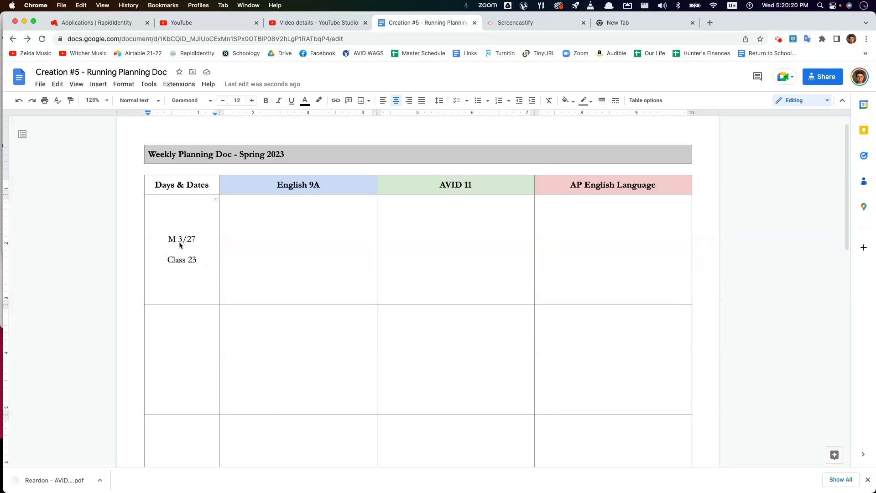
left_click(178, 240)
- Break '3/27' onto its own line so M, 3/27 and Class 23 stack separately
key("Return")
left_click(189, 229)
mouse_move(196, 270)
left_mouse_down()
mouse_move(174, 234)
mouse_move(196, 270)
left_mouse_up()
left_click(177, 233)
triple_click(204, 349)
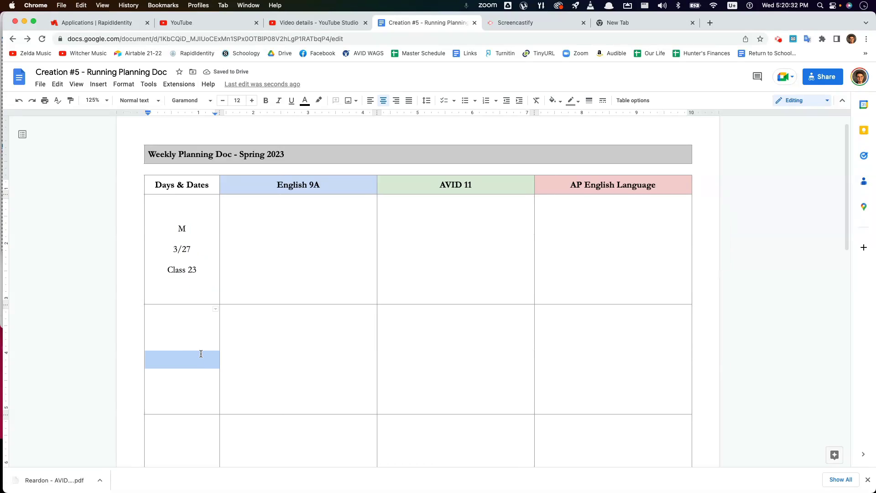
left_click(198, 355)
scroll(195, 362, "down", 2)
- Fill the second day cell with 'TW', '3/28-29' and 'Class 24' on separate lines
scroll(192, 359, "up", 1)
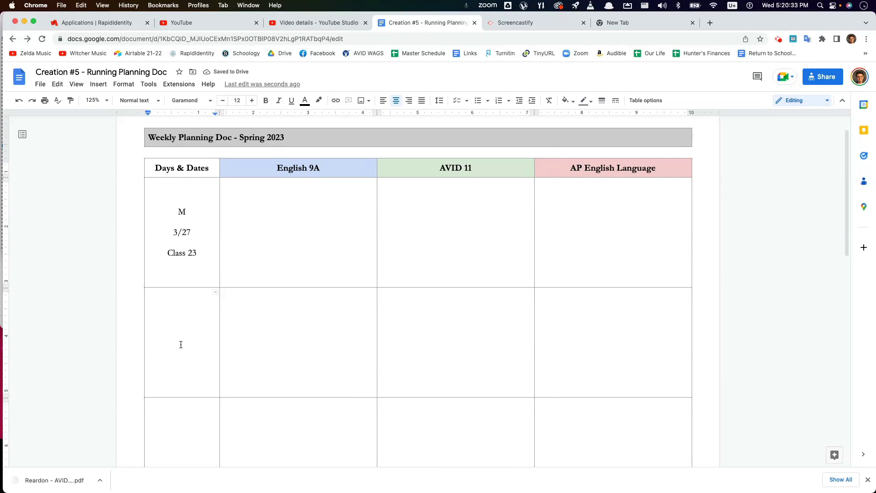
type("T")
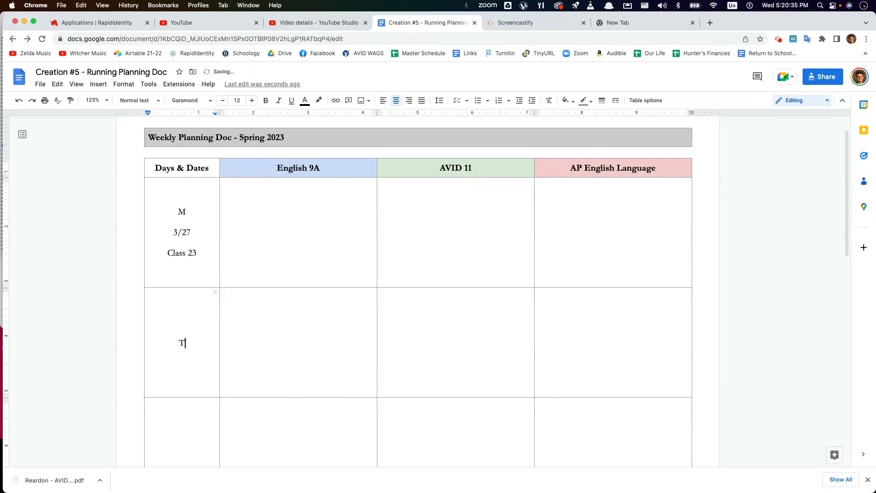
type("W")
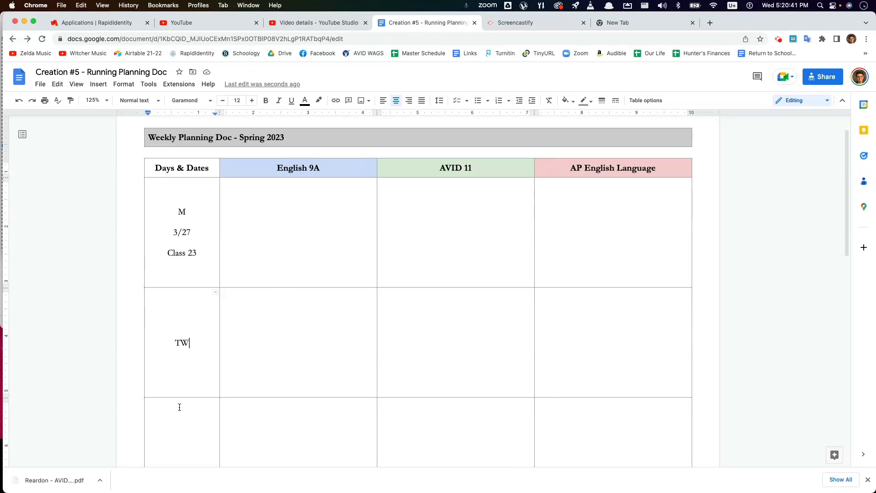
key("Return")
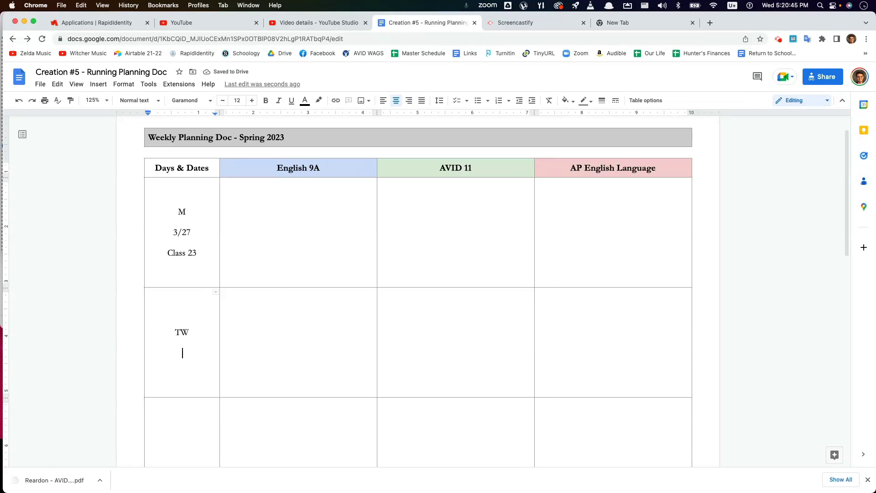
type("3/7")
key("BackSpace")
type("28-29")
key("Return")
type("Class 43")
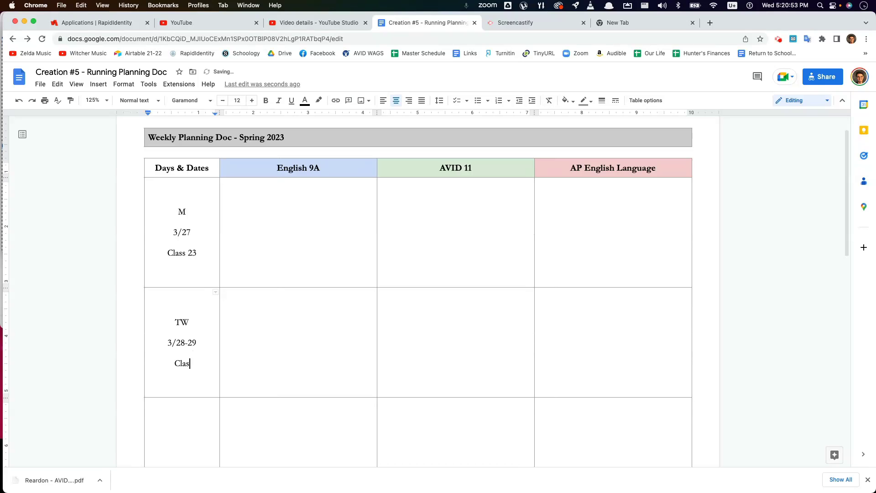
key("BackSpace")
key("BackSpace")
type("24")
- Fill the third day cell with 'RF' and '3/30-31' on separate lines
scroll(186, 368, "down", 2)
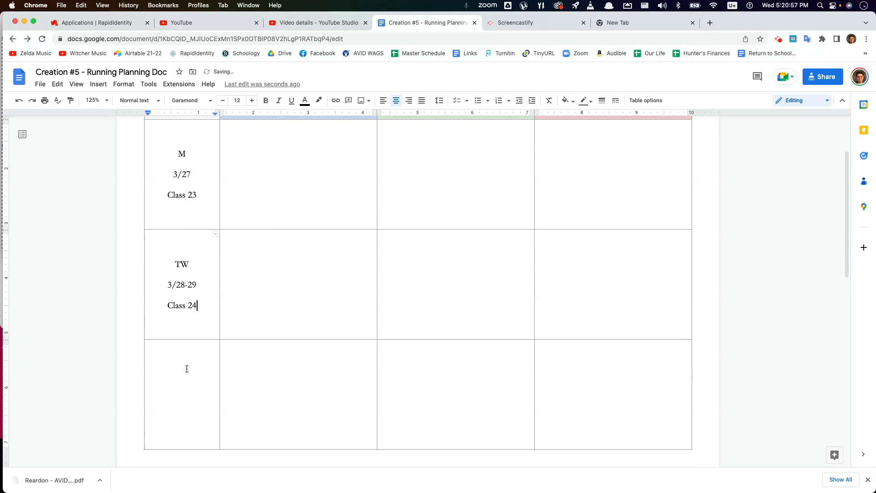
left_click(192, 396)
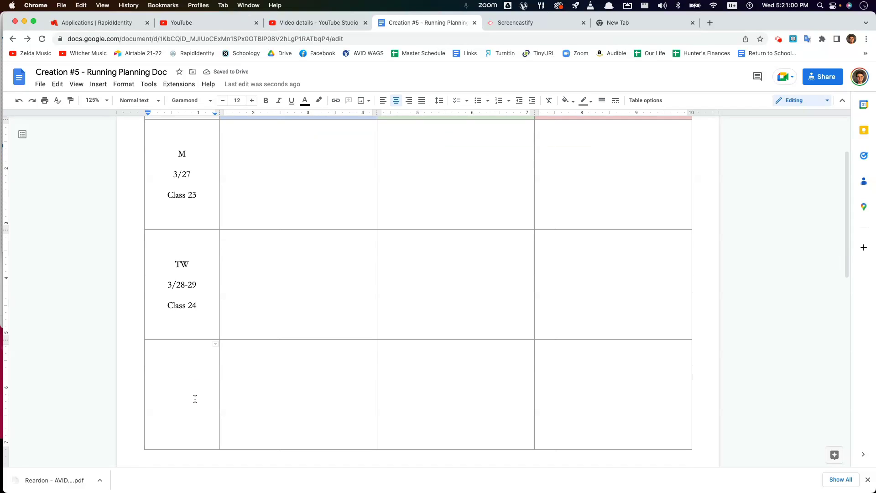
type("RF")
key("Return")
type("3/")
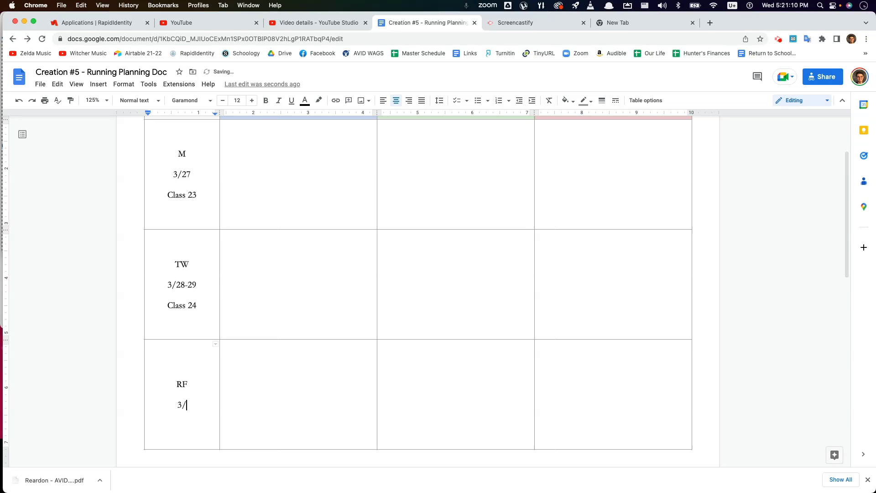
type("30-31")
left_click(283, 405)
scroll(284, 408, "up", 1)
- Enter 'Intro prologue activity + work on' in non-bold text in Monday's English 9A cell
left_click(316, 247)
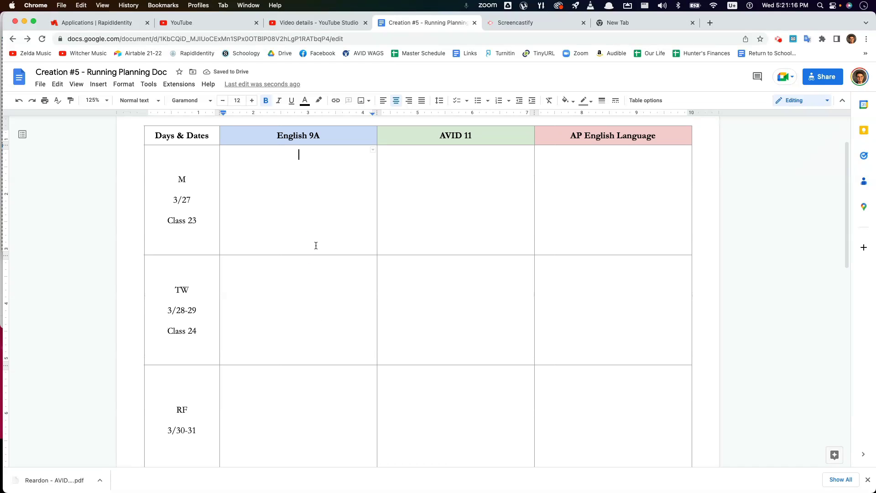
left_click(313, 244)
left_click(306, 329)
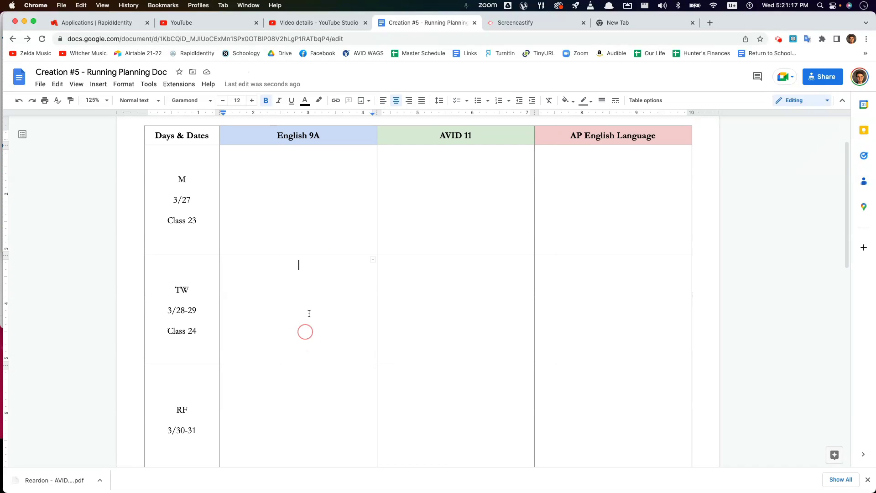
left_click(292, 206)
left_click(791, 5)
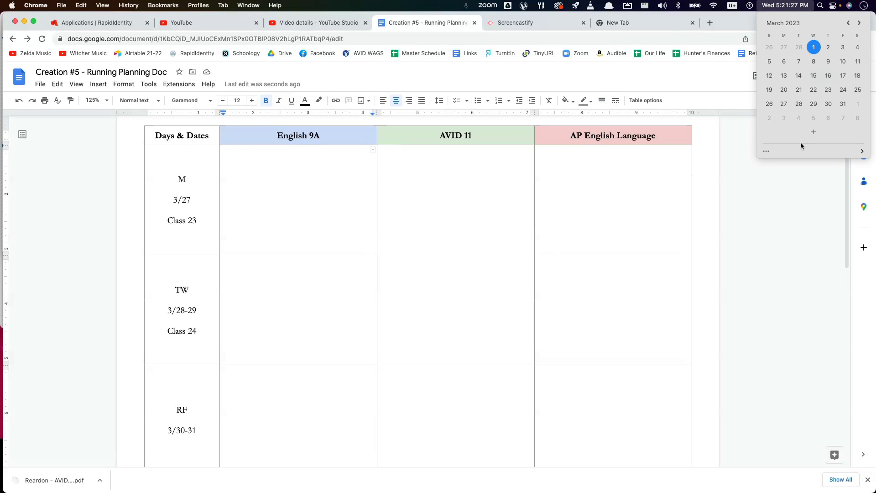
left_click(297, 260)
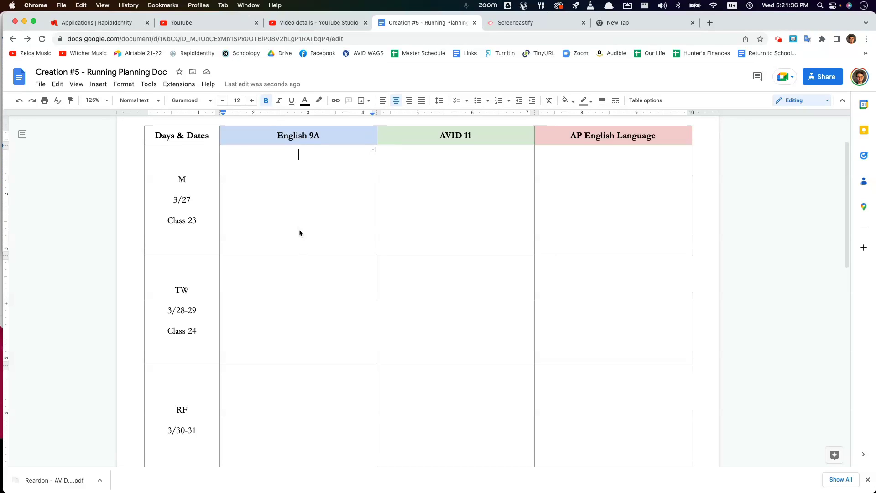
type("Int")
key("BackSpace")
key("BackSpace")
key("BackSpace")
key("super+b")
type("Intro p")
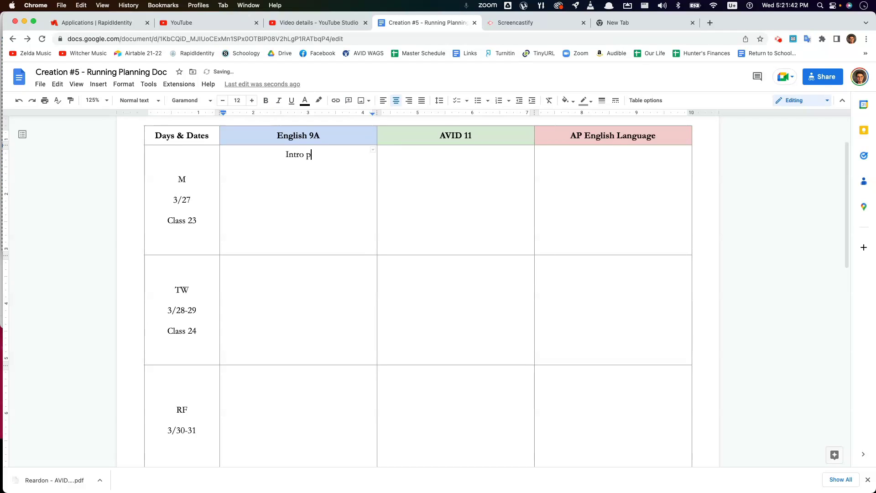
type("rologue activity + work on")
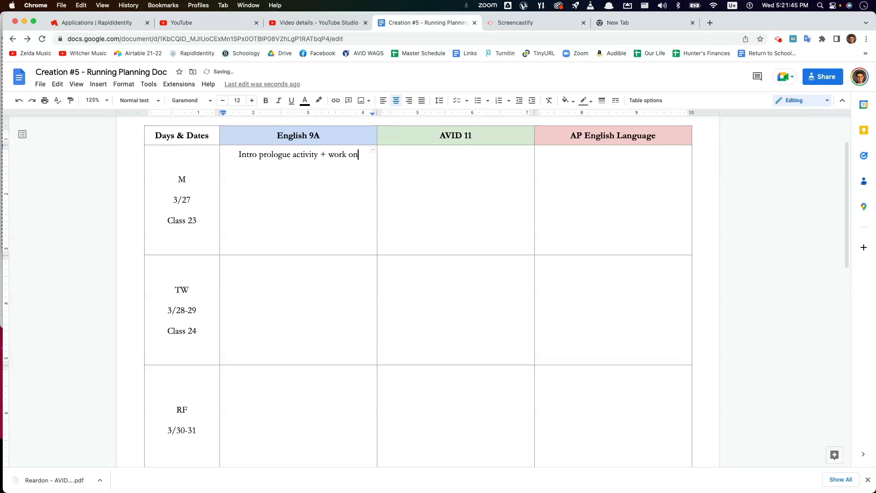
- Enter 'Finish prologue activity + reference sheet' in the TW row's English 9A cell
left_click(259, 306)
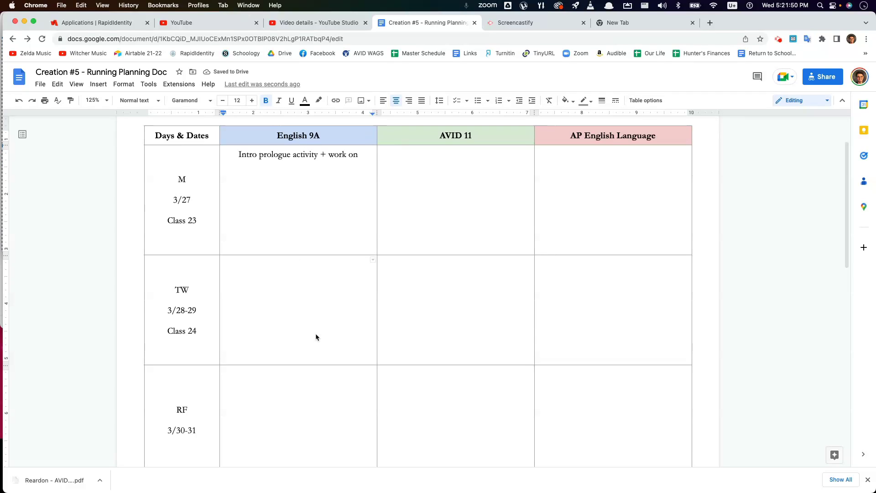
type("Fini")
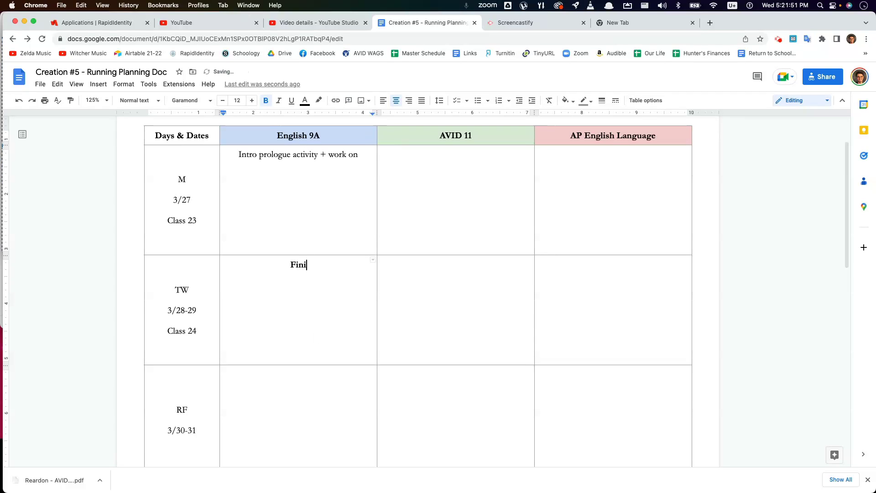
type("sh prologue ")
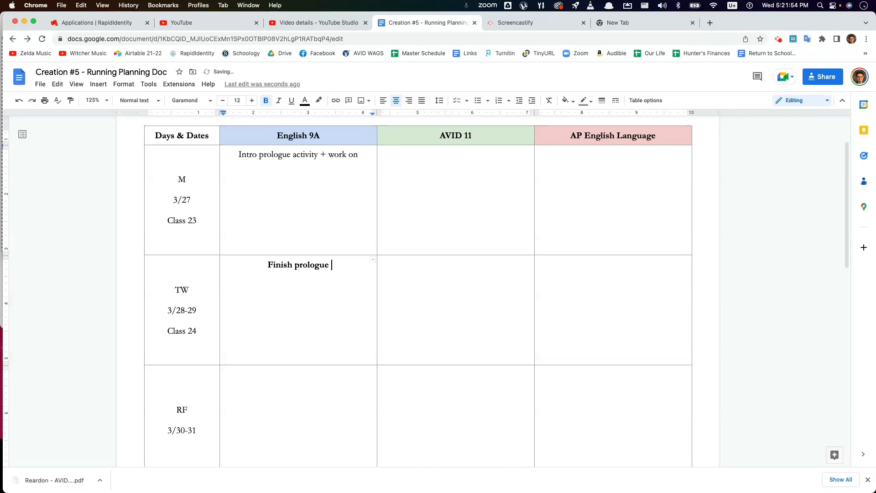
type("activity + refere")
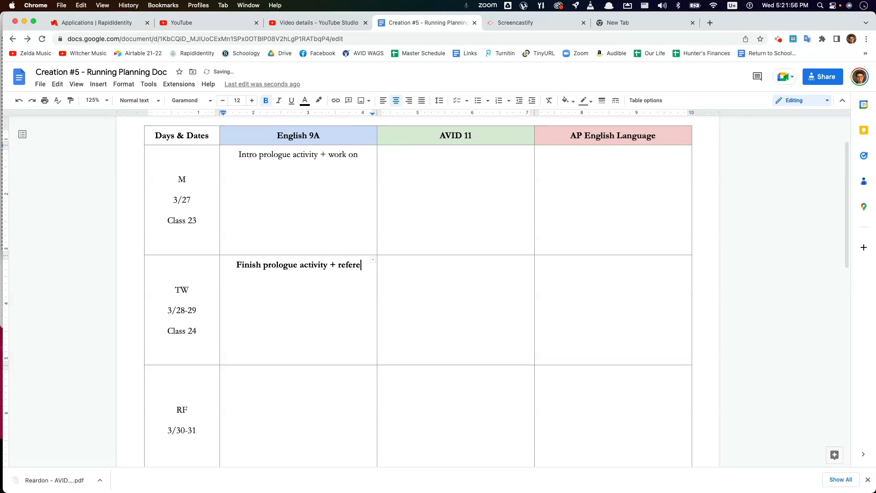
type("nce sheet")
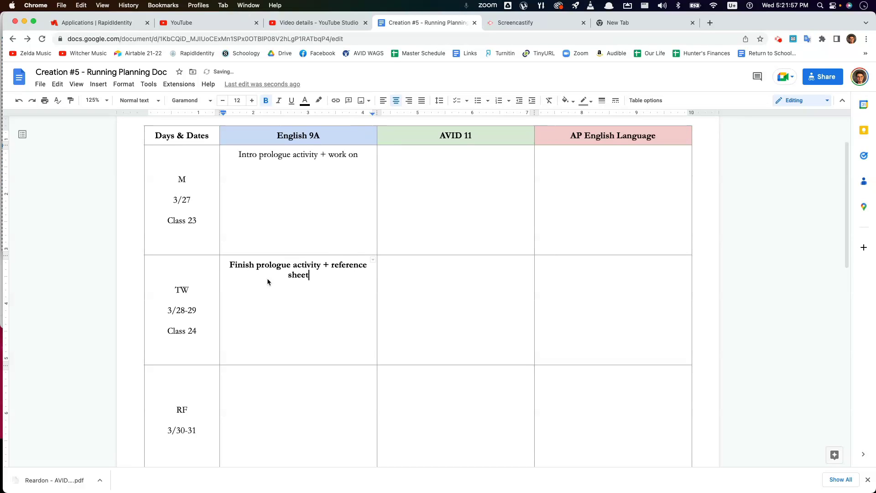
left_click(569, 269)
- Clear the bold and other formatting from the TW English 9A entry
scroll(570, 270, "down", 10)
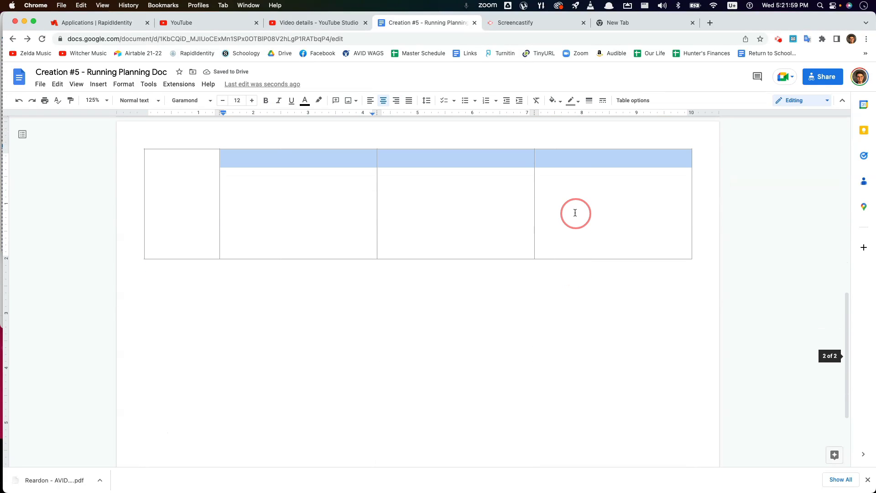
key("super+b")
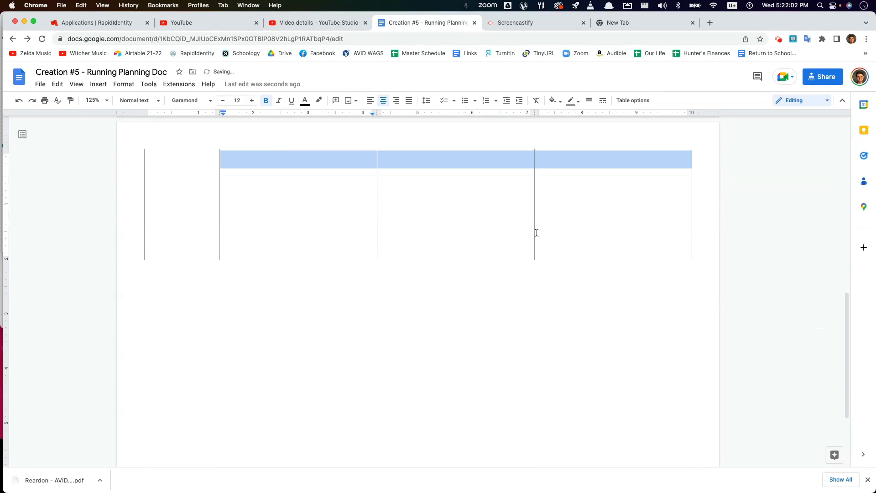
scroll(530, 240, "up", 8)
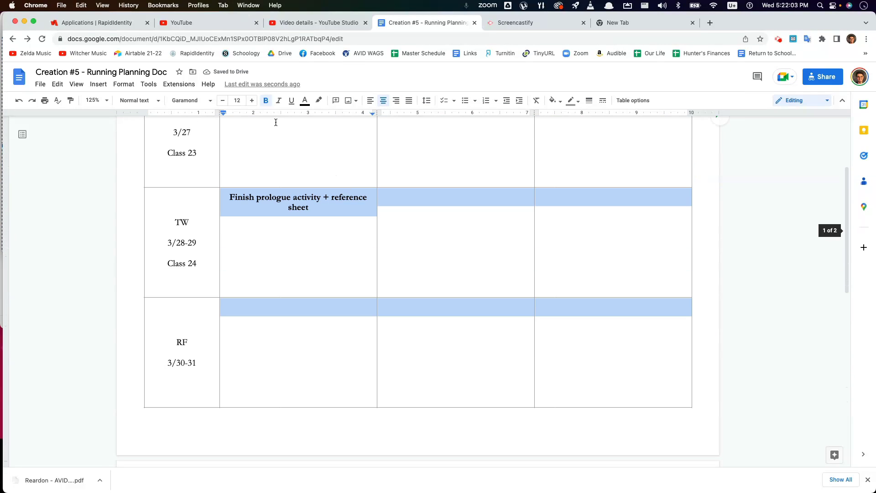
key("super+backslash")
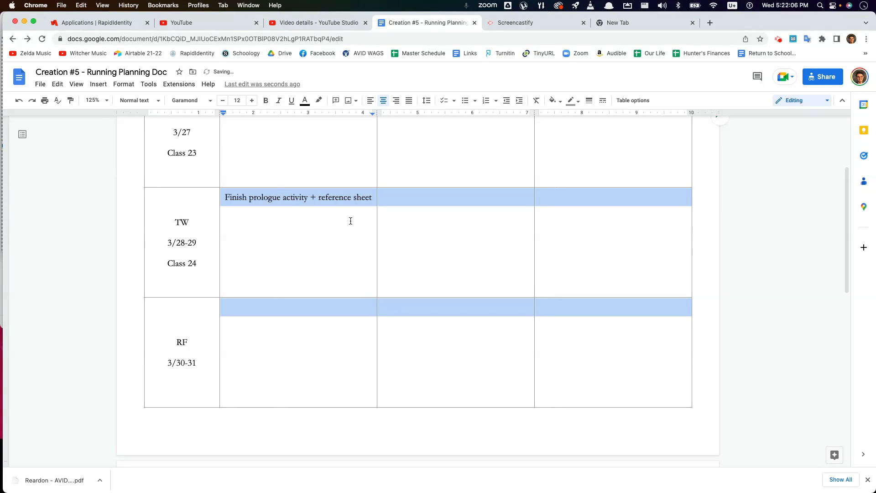
scroll(361, 242, "up", 3)
scroll(362, 315, "down", 1)
scroll(363, 316, "down", 1)
left_click(373, 263)
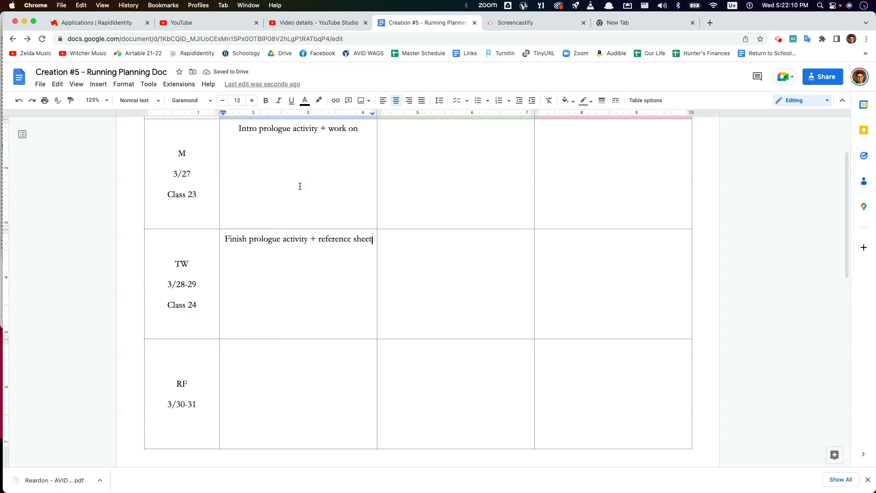
left_click(356, 133)
left_click(377, 255)
left_click(373, 245)
- Reword the TW entry to 'Finish prologue activity + present' with 'reference sheet' on the next line
key("Return")
left_click_drag(319, 239, 372, 239)
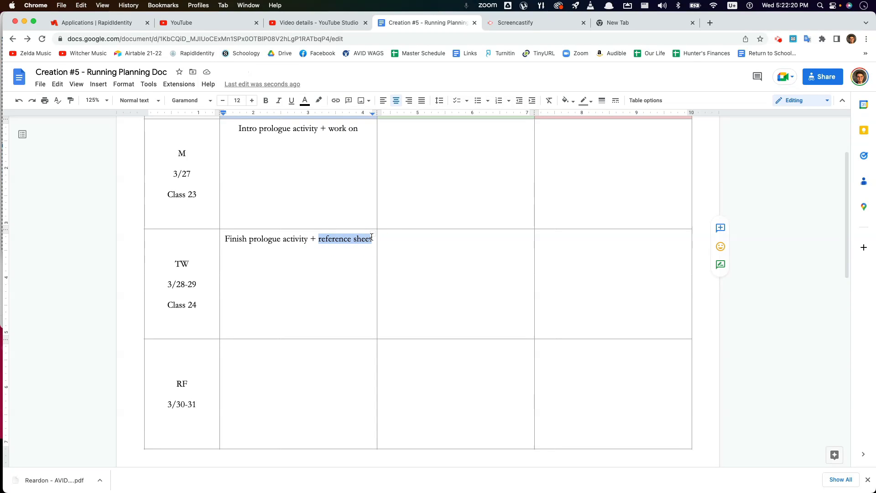
type("present")
key("Down")
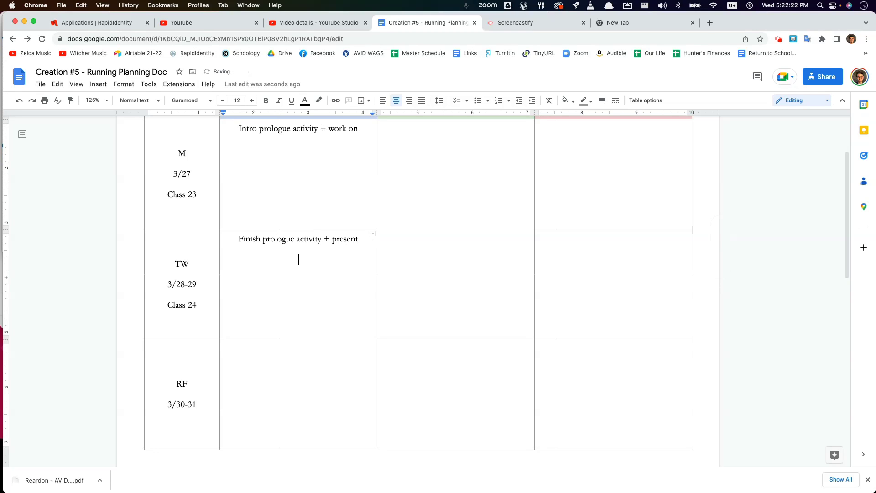
type("reference shee")
type("t")
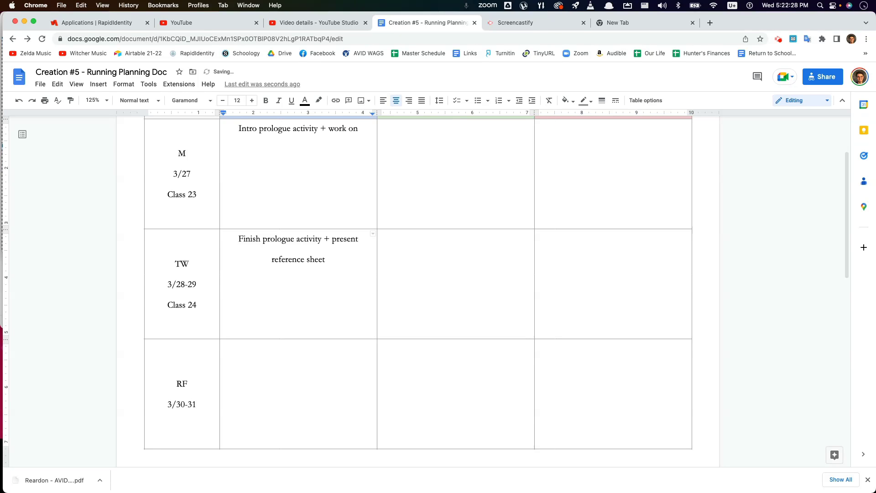
scroll(338, 287, "up", 2)
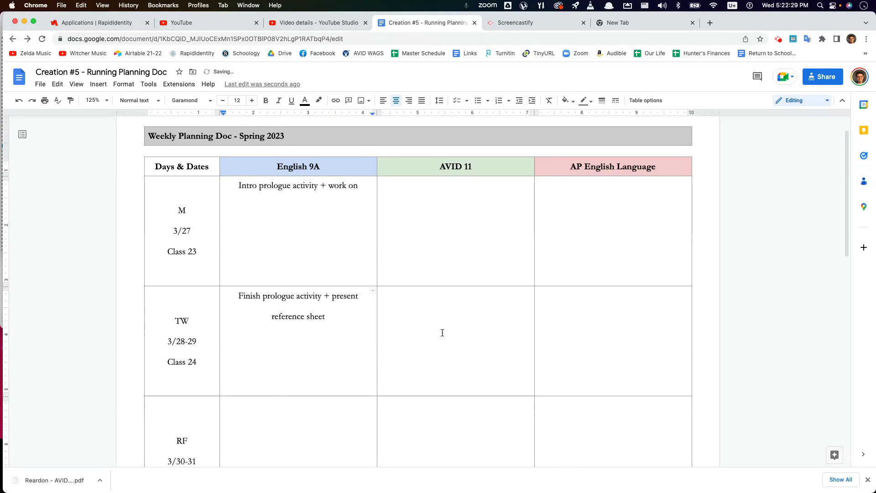
left_click(456, 288)
scroll(477, 354, "down", 5)
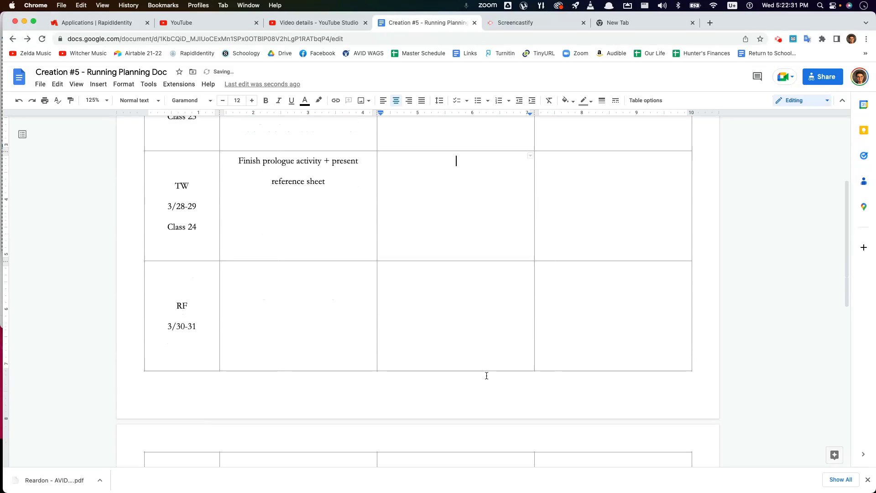
scroll(498, 385, "up", 4)
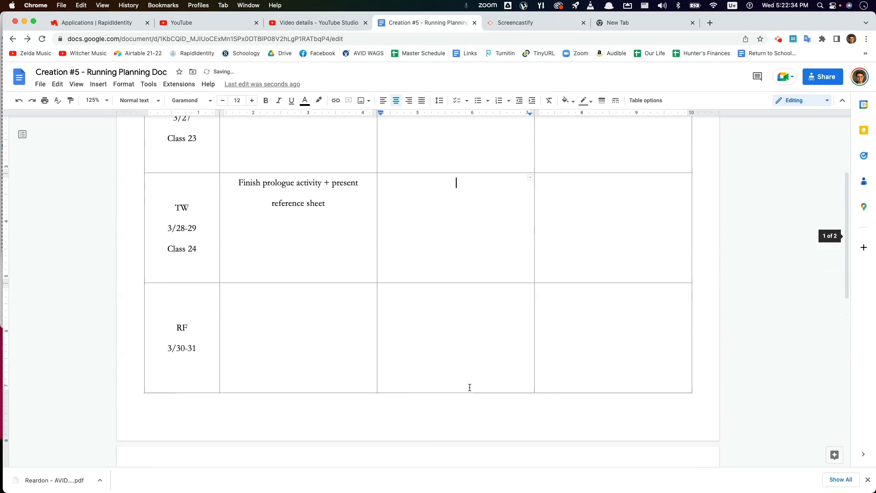
left_click(455, 383)
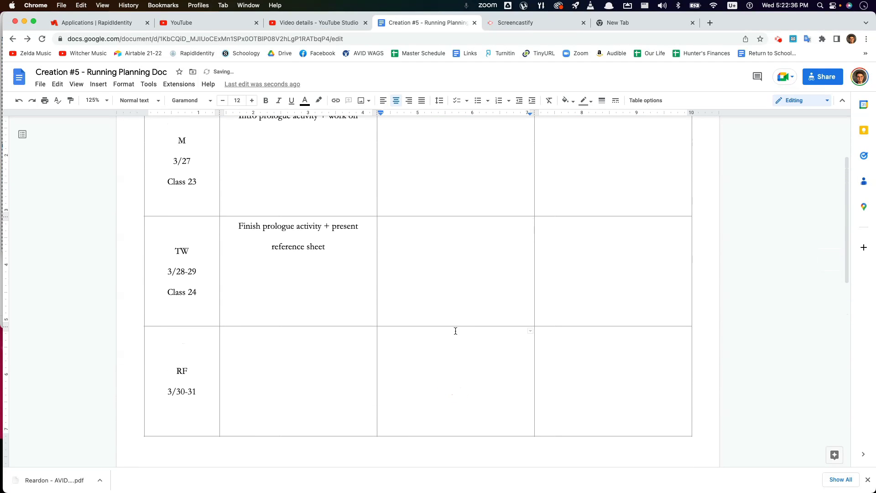
left_click(449, 306)
left_click(386, 383)
left_click(293, 366)
scroll(281, 379, "up", 3)
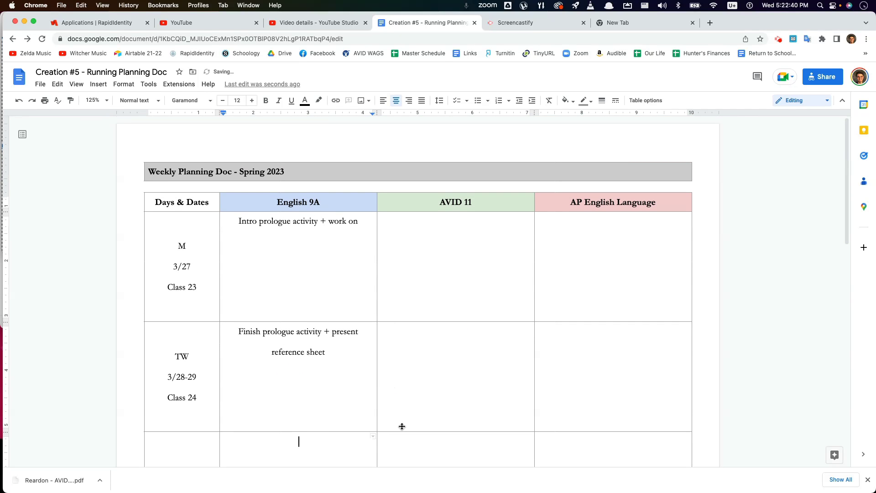
left_click(473, 307)
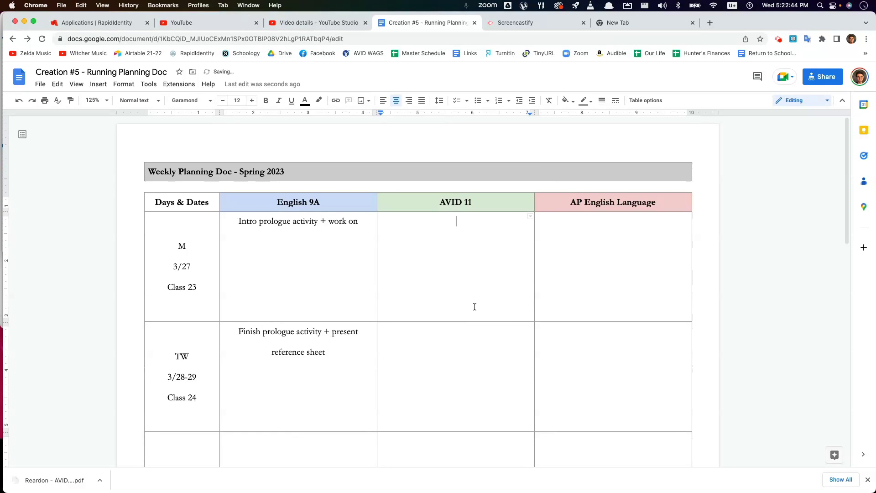